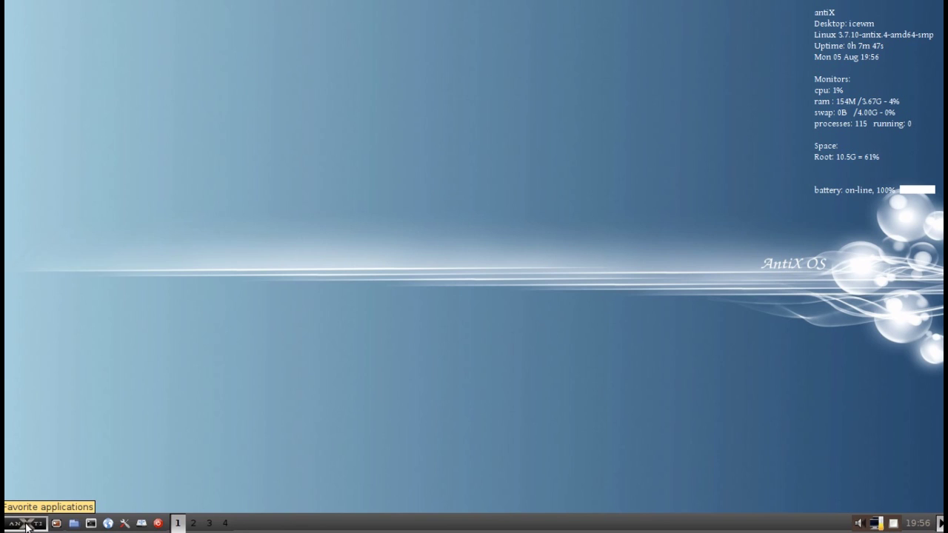
- Open the Connectshares Configuration tool from the system tools applications
{"action": "left_click", "coordinate": [27, 525]}
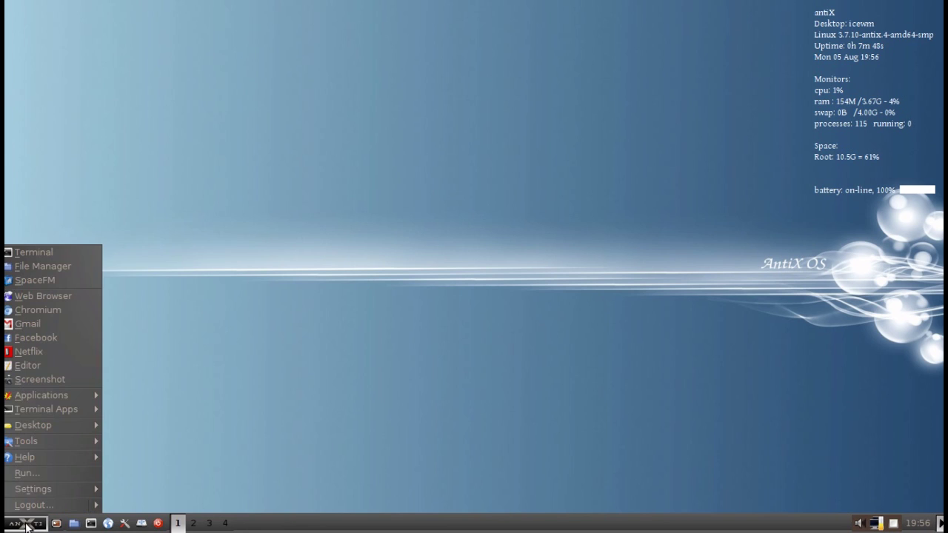
{"action": "mouse_move", "coordinate": [45, 394]}
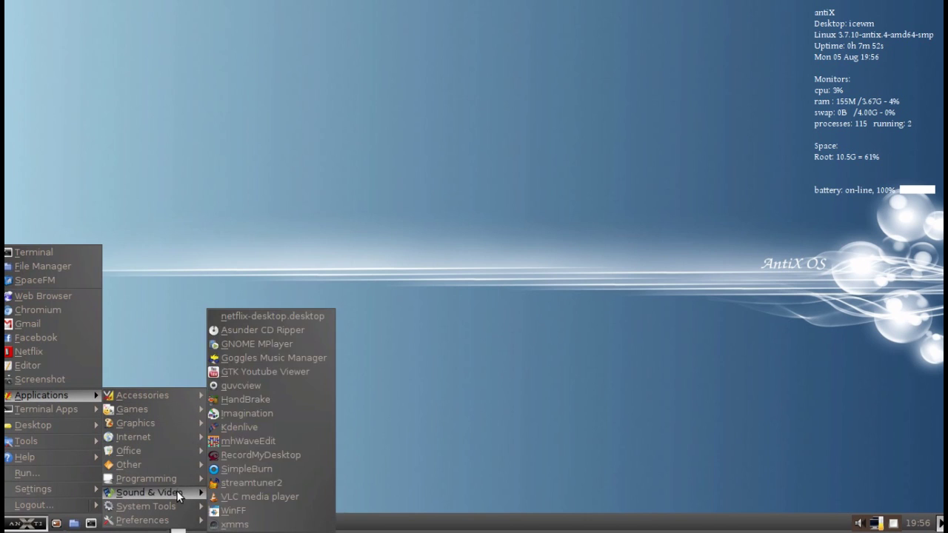
{"action": "mouse_move", "coordinate": [179, 509]}
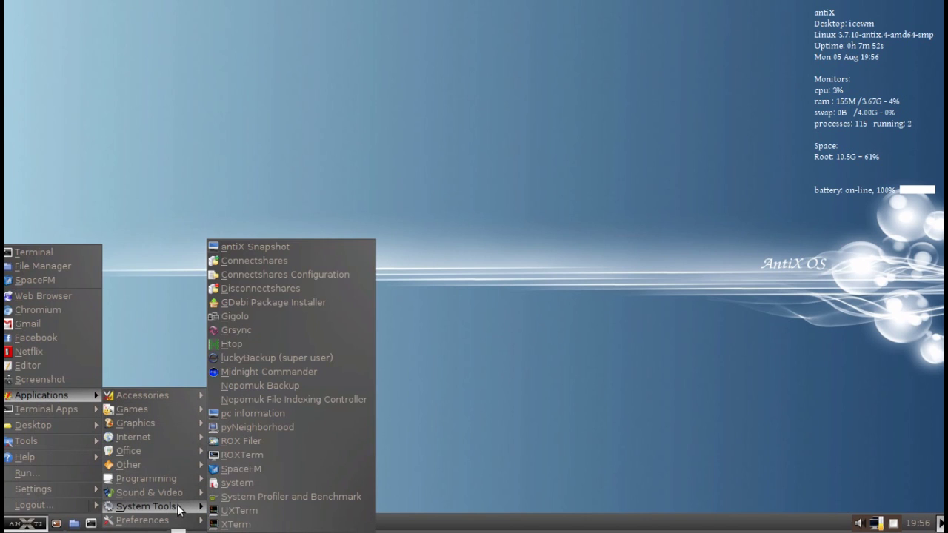
{"action": "left_click", "coordinate": [308, 273]}
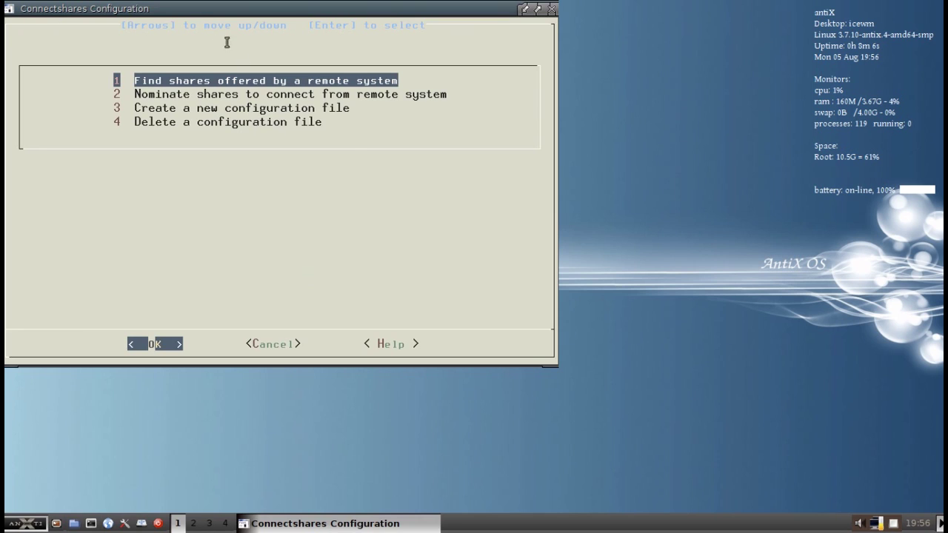
- Find the shares offered by a remote system, view the listing and return to the main options
{"action": "left_click", "coordinate": [214, 94]}
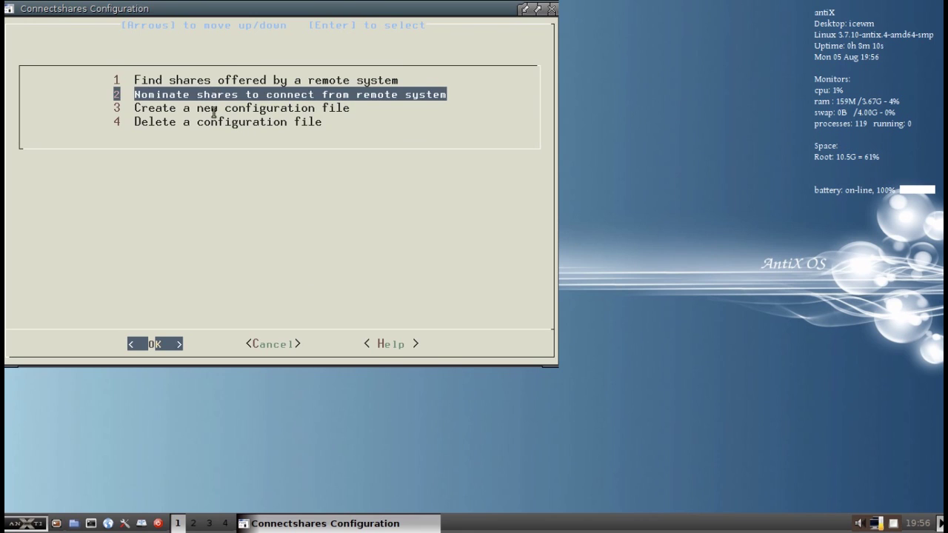
{"action": "left_click", "coordinate": [214, 111]}
{"action": "left_click", "coordinate": [185, 83]}
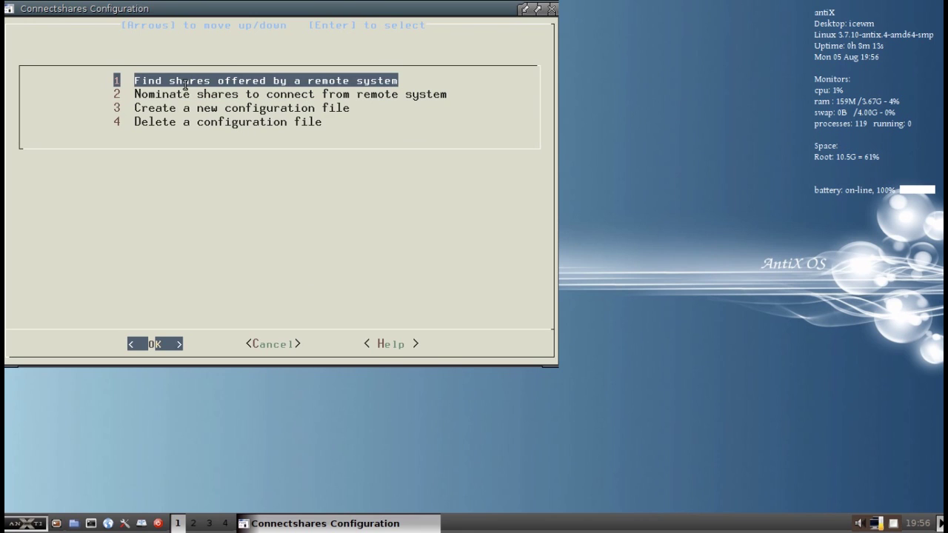
{"action": "key", "text": "Down"}
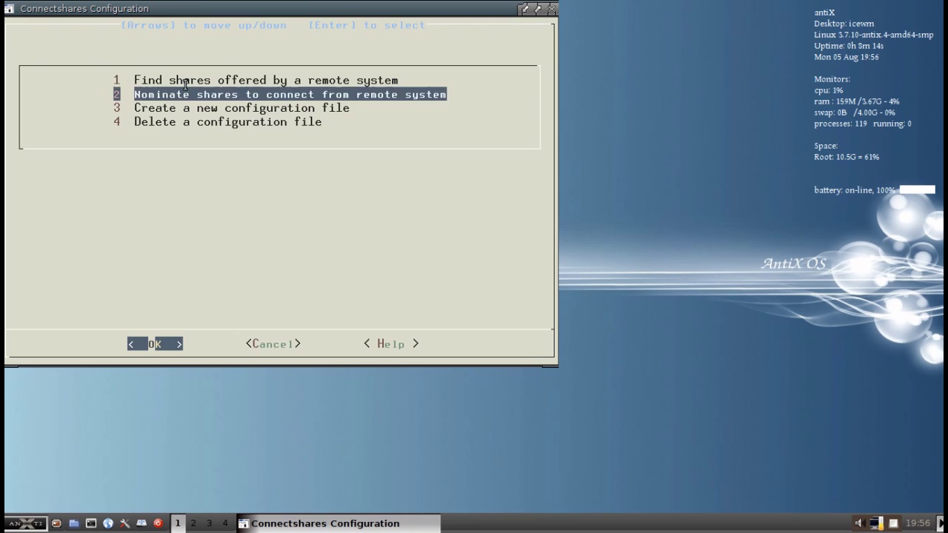
{"action": "key", "text": "Up"}
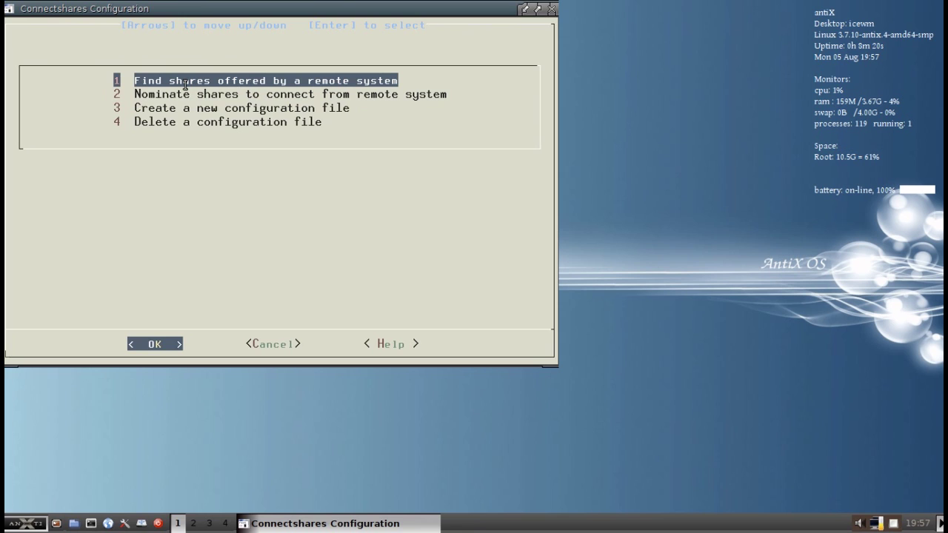
{"action": "key", "text": "Return"}
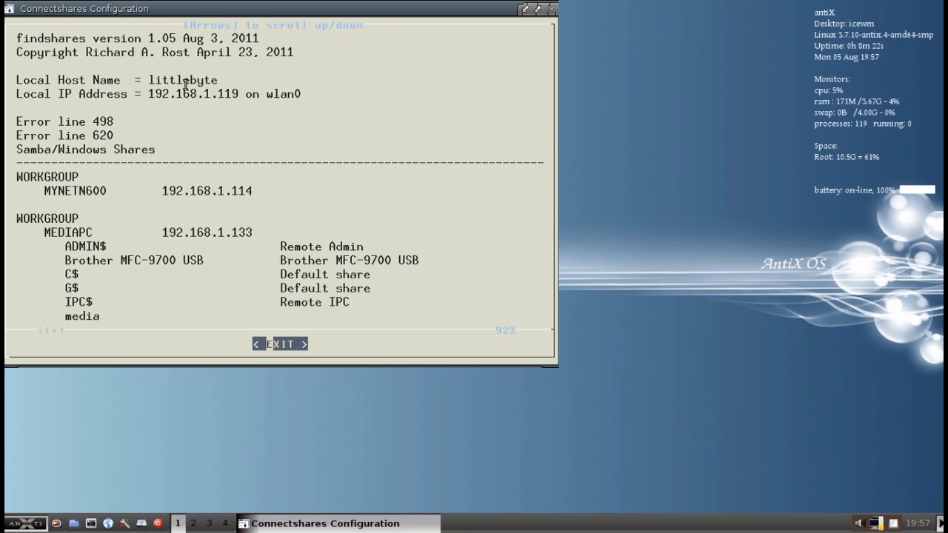
{"action": "key", "text": "Return"}
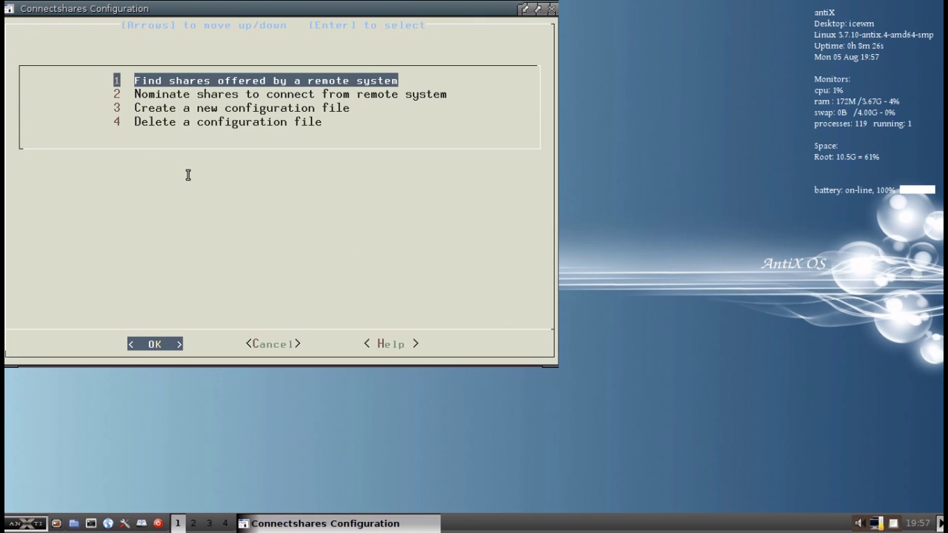
- Run the remote share search again and read the listing to its end for the server address and share names
{"action": "key", "text": "Return"}
{"action": "key", "text": "Down"}
{"action": "key", "text": "Down"}
{"action": "key", "text": "Down"}
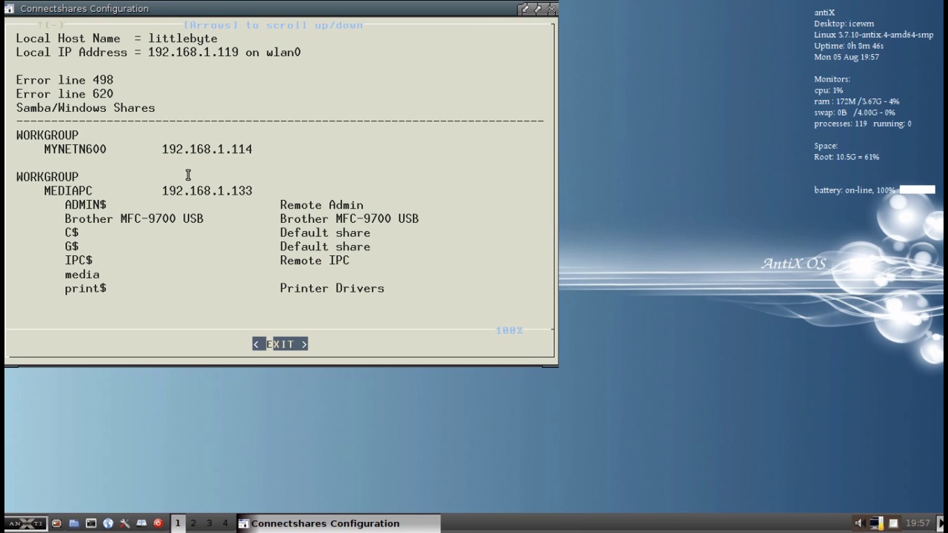
{"action": "key", "text": "Return"}
- Choose to nominate shares to connect from the remote system and open connectshares.conf for editing
{"action": "key", "text": "Down"}
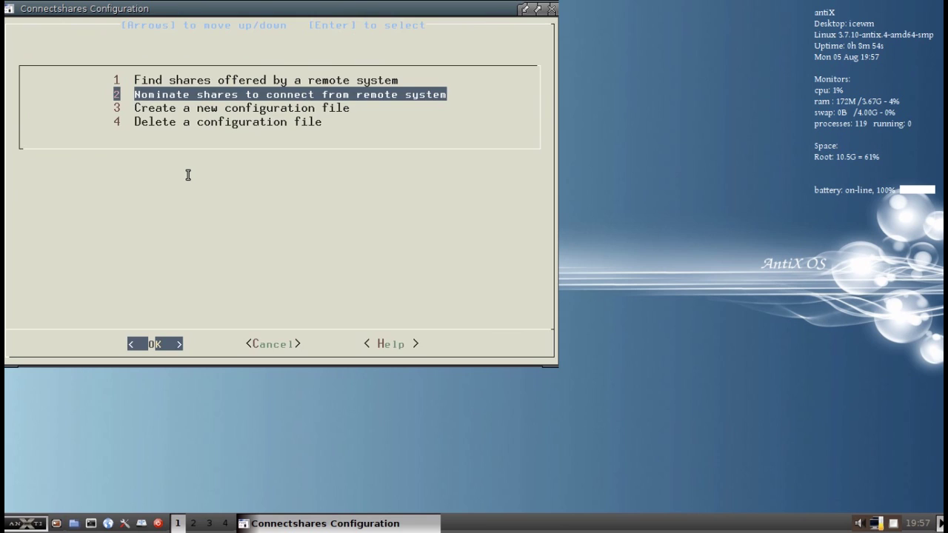
{"action": "key", "text": "Return"}
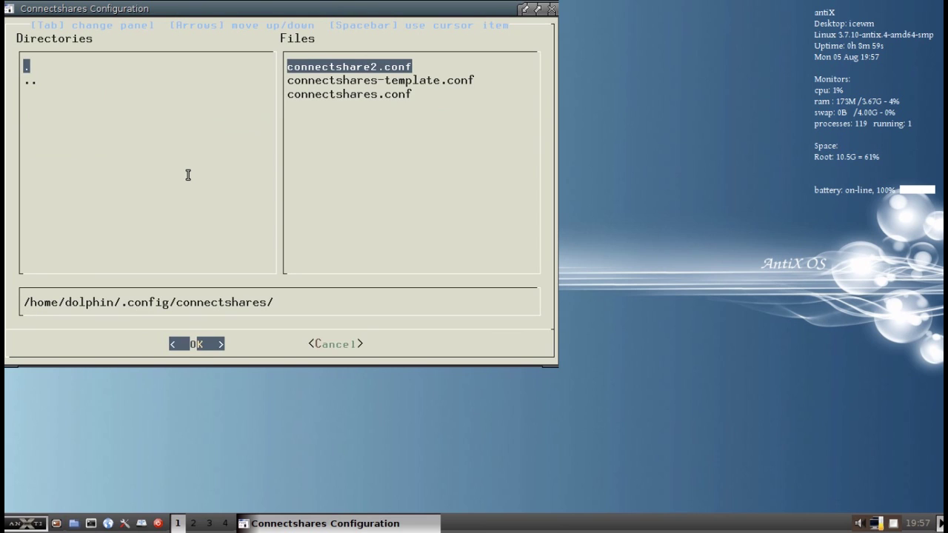
{"action": "key", "text": "Tab"}
{"action": "key", "text": "Tab"}
{"action": "key", "text": "Down"}
{"action": "key", "text": "Down"}
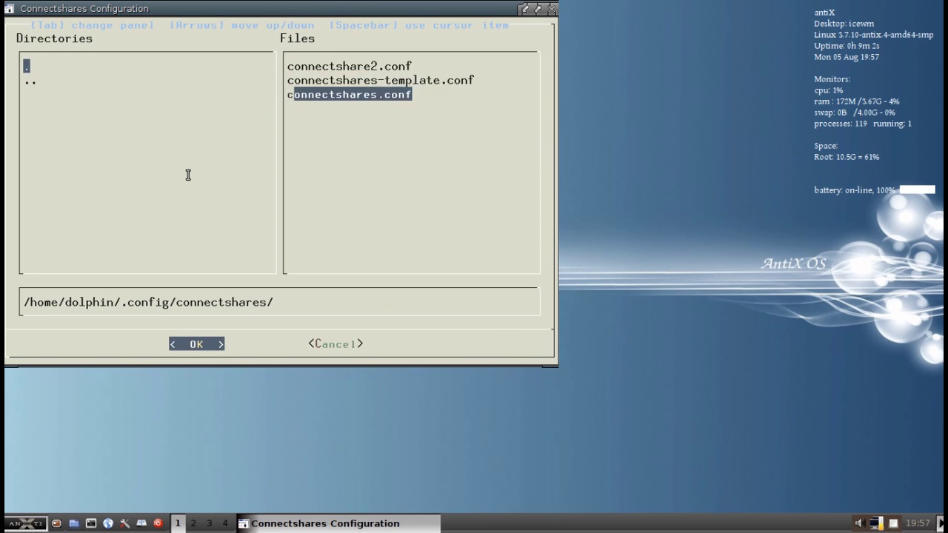
{"action": "key", "text": "Down"}
{"action": "key", "text": "Up"}
{"action": "key", "text": "Down"}
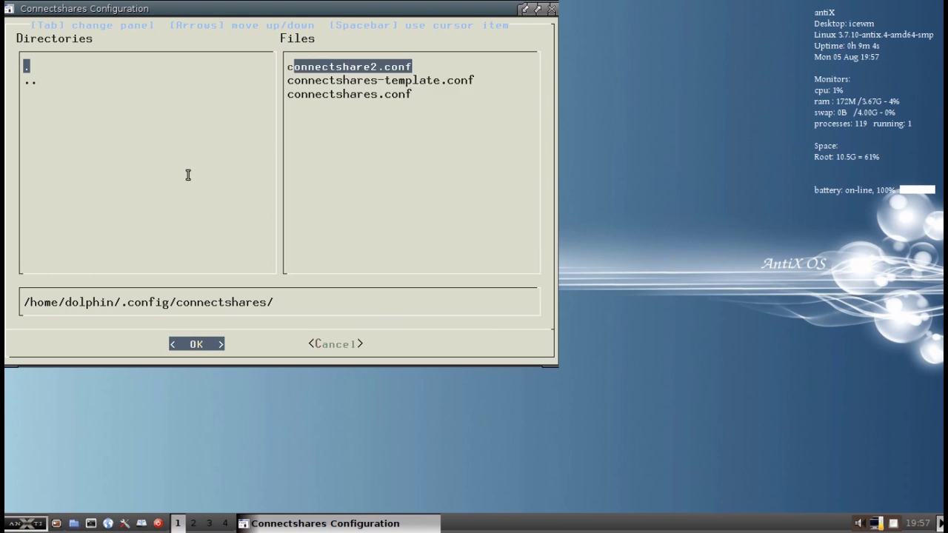
{"action": "key", "text": "Down"}
{"action": "key", "text": "Down"}
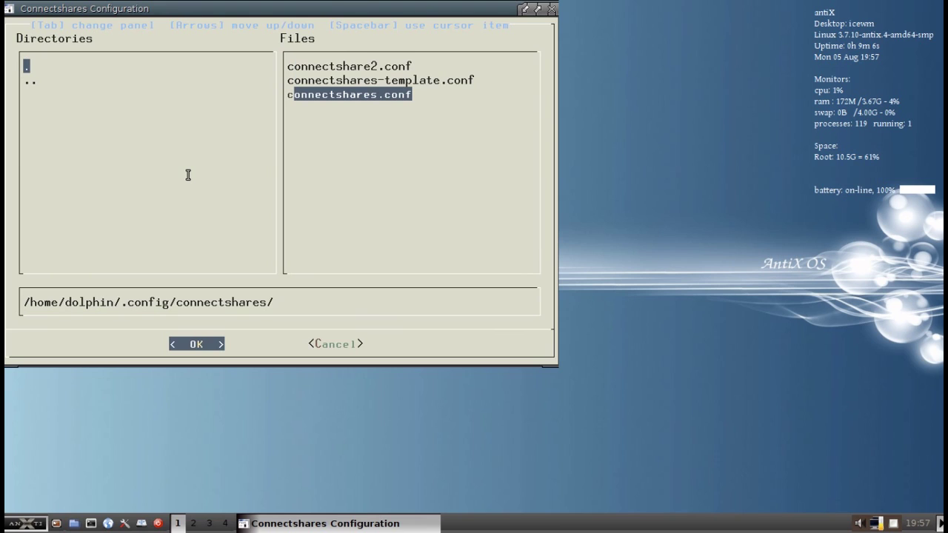
{"action": "key", "text": "space"}
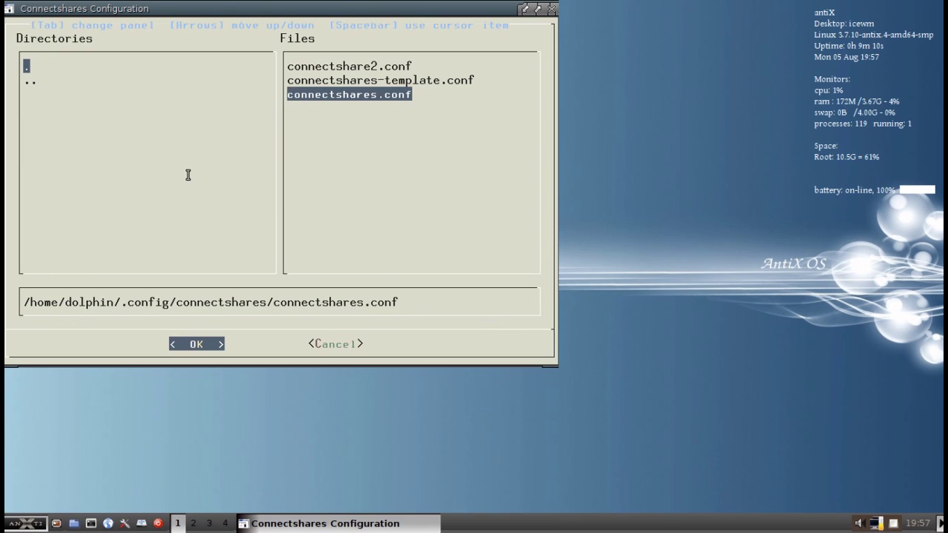
{"action": "key", "text": "Return"}
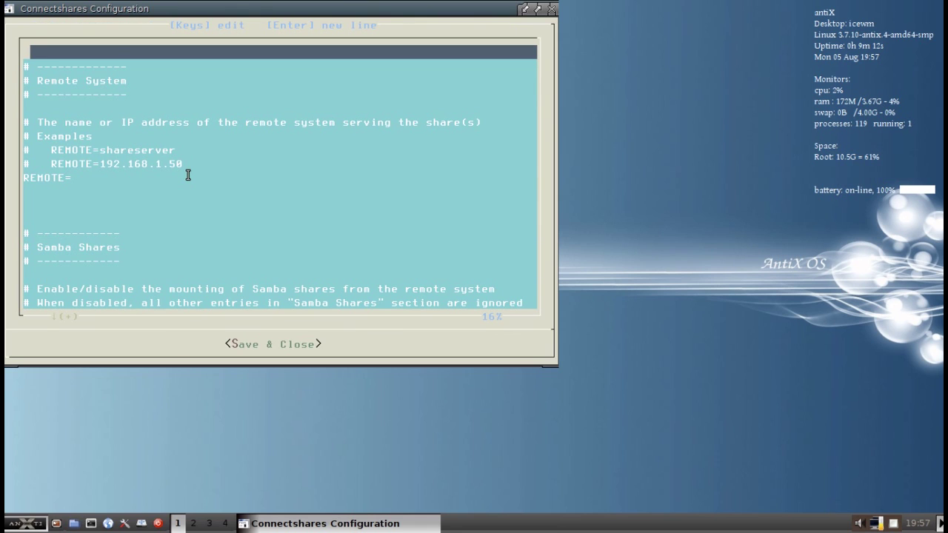
- Set the REMOTE entry in the Remote System section to 192.168.1.133
{"action": "key", "text": "Down"}
{"action": "key", "text": "Down"}
{"action": "key", "text": "Down"}
{"action": "key", "text": "Down"}
{"action": "key", "text": "Down"}
{"action": "key", "text": "Down"}
{"action": "key", "text": "Down"}
{"action": "key", "text": "Down"}
{"action": "key", "text": "Down"}
{"action": "key", "text": "Down"}
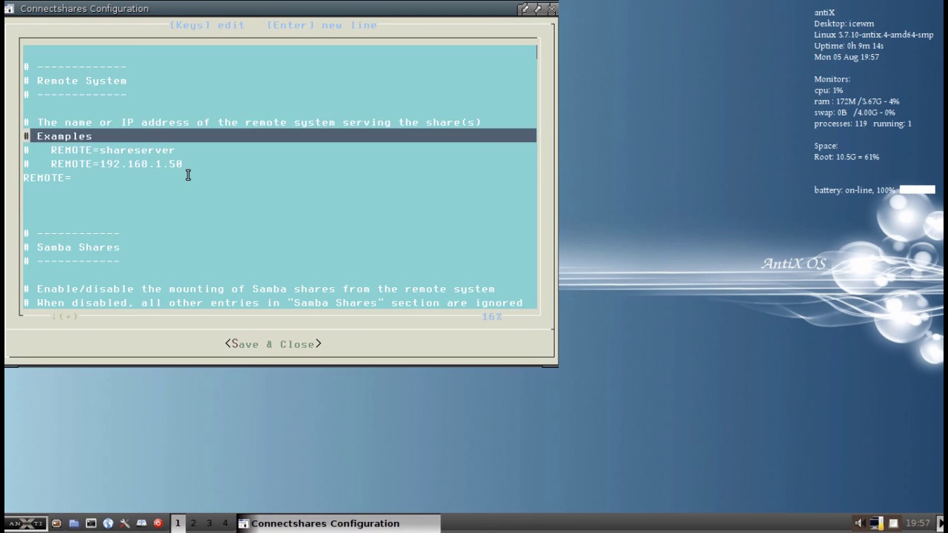
{"action": "key", "text": "Up"}
{"action": "key", "text": "Right"}
{"action": "key", "text": "Right"}
{"action": "key", "text": "Right"}
{"action": "key", "text": "Right"}
{"action": "key", "text": "Right"}
{"action": "key", "text": "Right"}
{"action": "key", "text": "Right"}
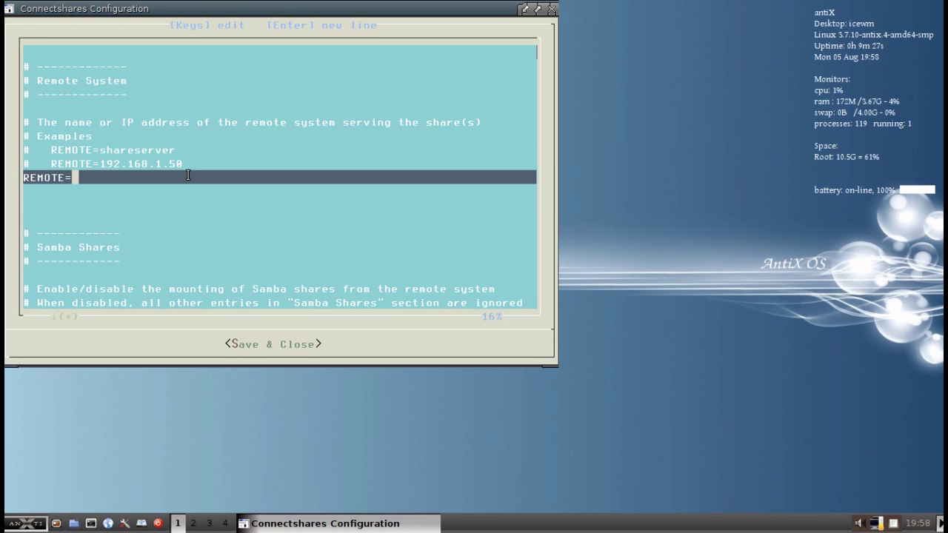
{"action": "type", "text": "192.168.1.133"}
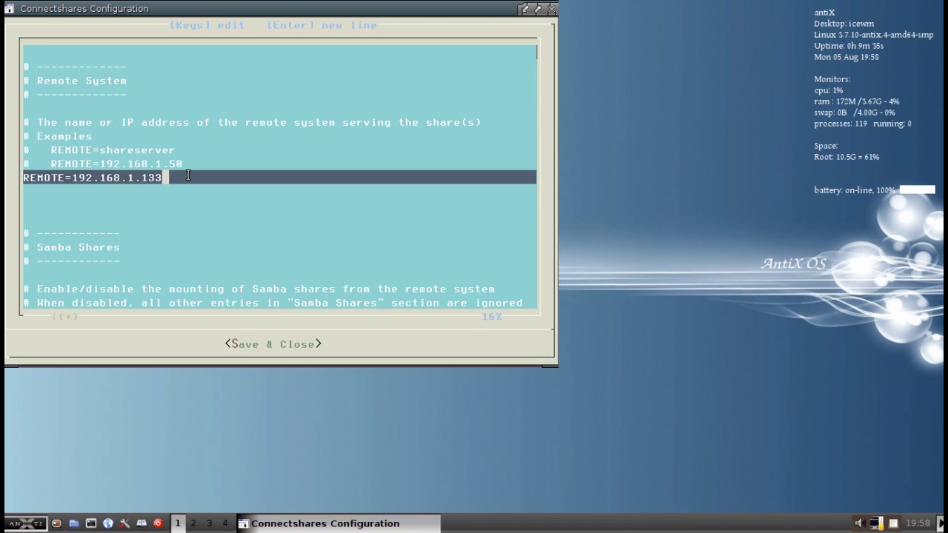
- Enable mounting of Samba shares by setting the SAMBA entry to Y in the Samba Shares section
{"action": "key", "text": "Down"}
{"action": "key", "text": "Down"}
{"action": "key", "text": "Down"}
{"action": "key", "text": "Down"}
{"action": "key", "text": "Down"}
{"action": "key", "text": "Down"}
{"action": "key", "text": "Down"}
{"action": "key", "text": "Down"}
{"action": "key", "text": "Down"}
{"action": "key", "text": "Down"}
{"action": "key", "text": "Down"}
{"action": "key", "text": "Down"}
{"action": "key", "text": "Down"}
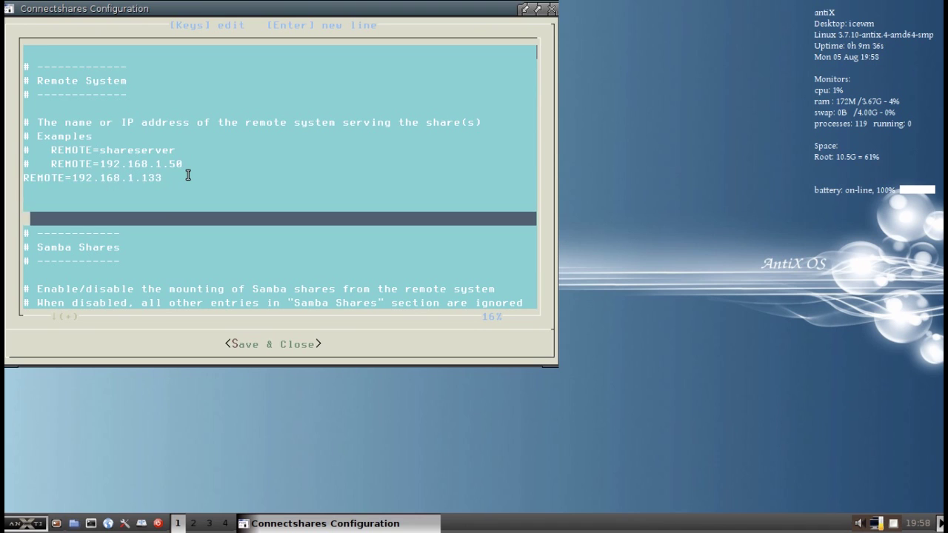
{"action": "key", "text": "Up"}
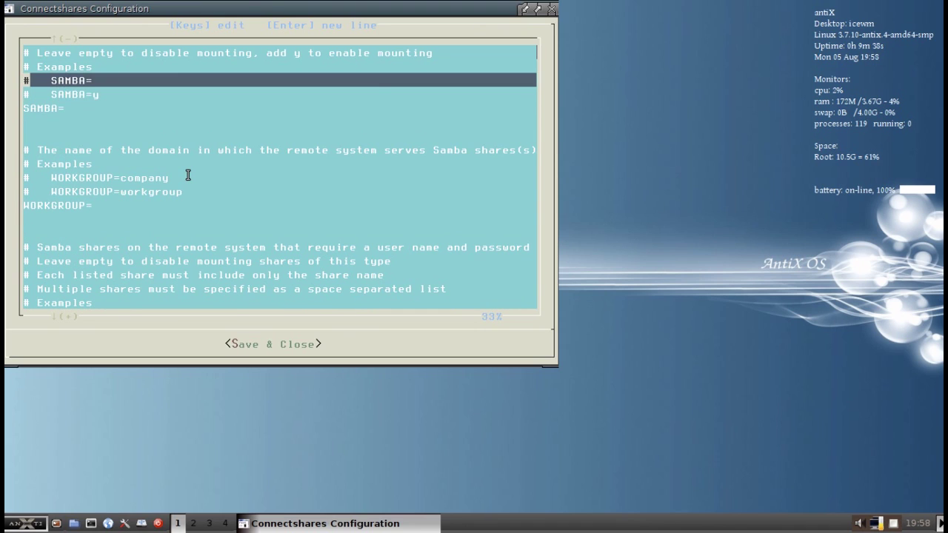
{"action": "key", "text": "Up"}
{"action": "key", "text": "Up"}
{"action": "key", "text": "Up"}
{"action": "key", "text": "Up"}
{"action": "key", "text": "Up"}
{"action": "key", "text": "Up"}
{"action": "key", "text": "Up"}
{"action": "key", "text": "Up"}
{"action": "key", "text": "Up"}
{"action": "key", "text": "Up"}
{"action": "key", "text": "Up"}
{"action": "key", "text": "Up"}
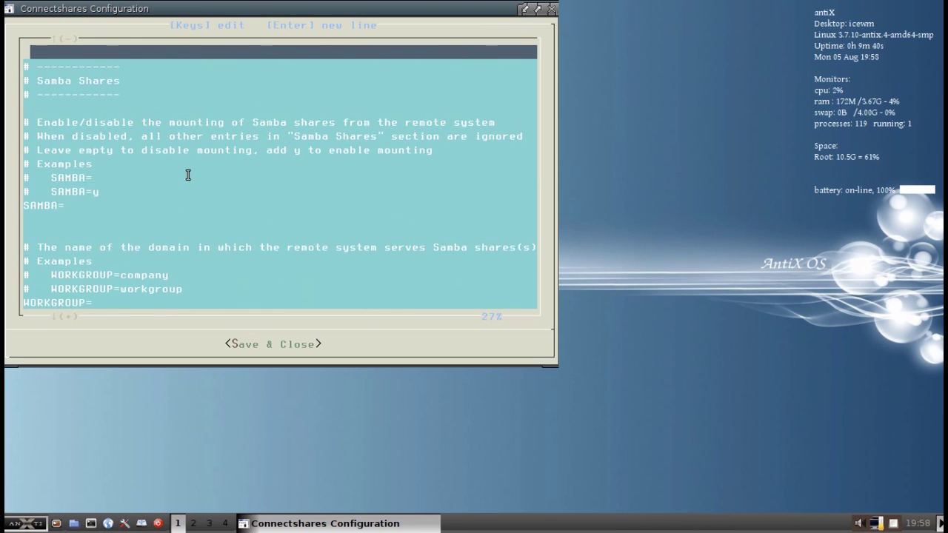
{"action": "key", "text": "Up"}
{"action": "key", "text": "Up"}
{"action": "key", "text": "Up"}
{"action": "key", "text": "Down"}
{"action": "key", "text": "Down"}
{"action": "key", "text": "Down"}
{"action": "key", "text": "Down"}
{"action": "key", "text": "Down"}
{"action": "key", "text": "Down"}
{"action": "key", "text": "Down"}
{"action": "key", "text": "Down"}
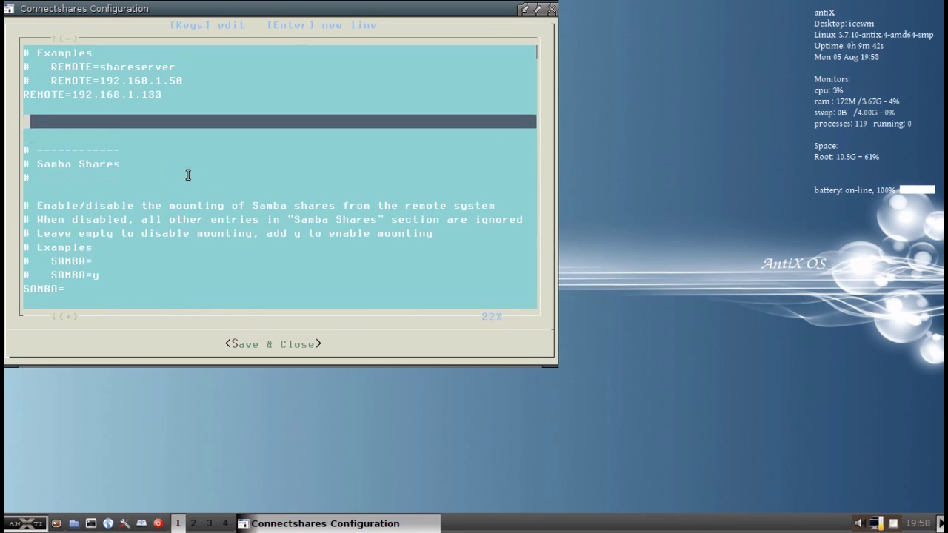
{"action": "key", "text": "Down"}
{"action": "key", "text": "Down"}
{"action": "key", "text": "Down"}
{"action": "key", "text": "Down"}
{"action": "key", "text": "Down"}
{"action": "key", "text": "Down"}
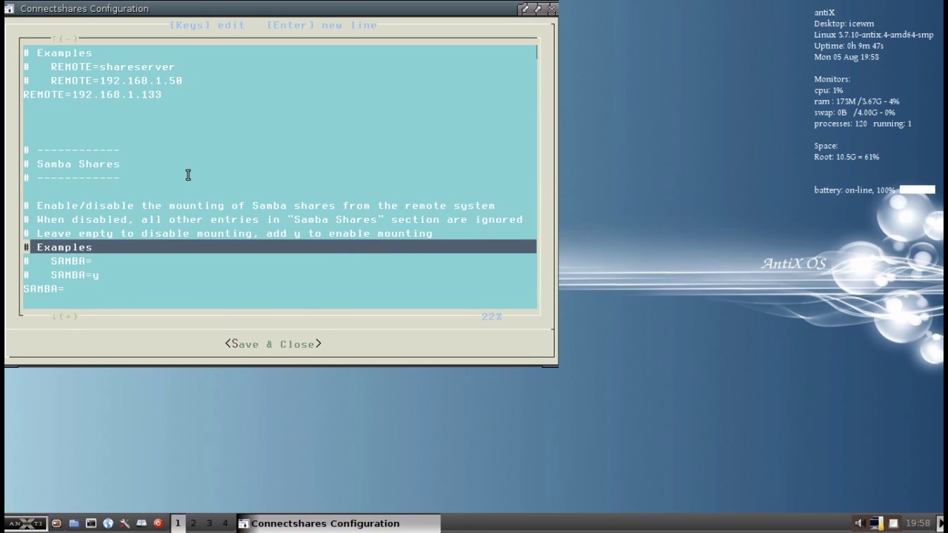
{"action": "key", "text": "Down"}
{"action": "key", "text": "Down"}
{"action": "key", "text": "Down"}
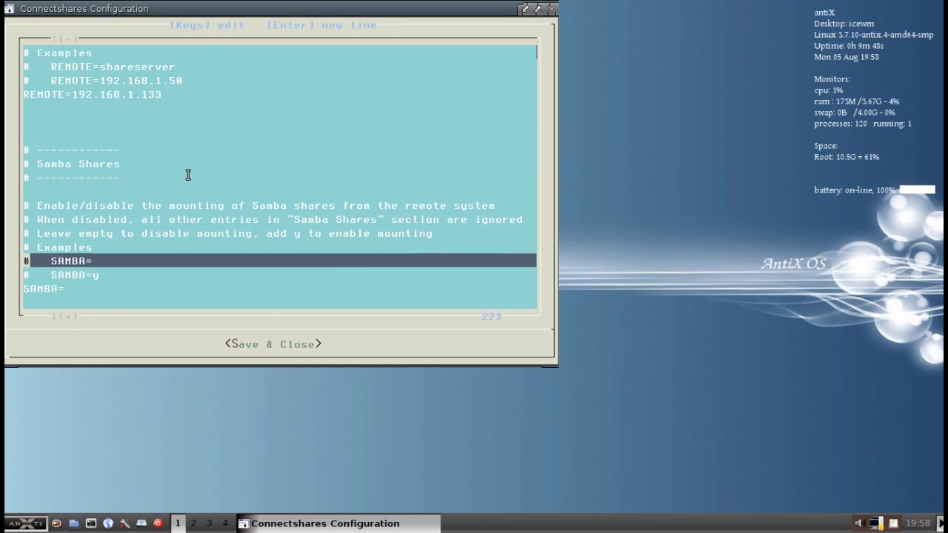
{"action": "key", "text": "Right"}
{"action": "key", "text": "Right"}
{"action": "key", "text": "Right"}
{"action": "key", "text": "Right"}
{"action": "key", "text": "Right"}
{"action": "key", "text": "Right"}
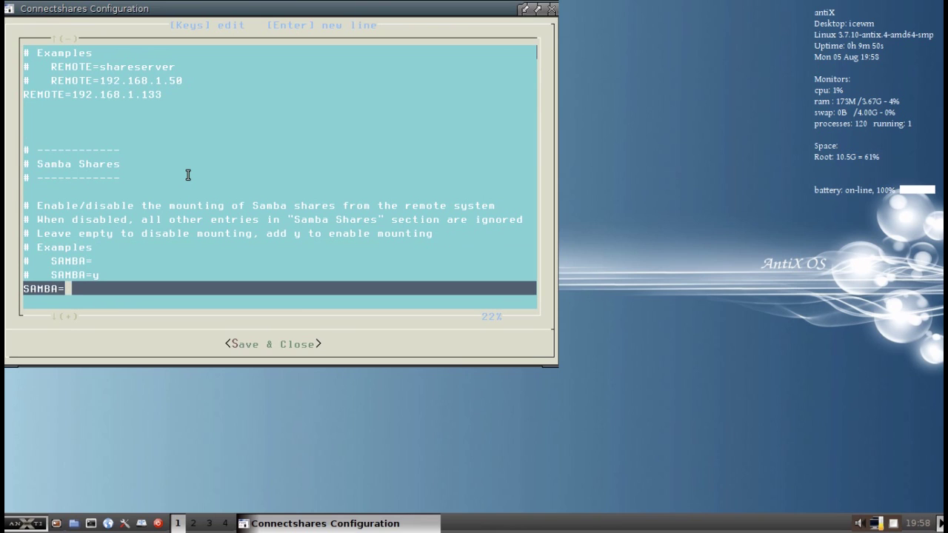
{"action": "type", "text": "Y"}
- Set the WORKGROUP entry for the remote system's domain to WORKGROUP in capitals
{"action": "key", "text": "Down"}
{"action": "key", "text": "Down"}
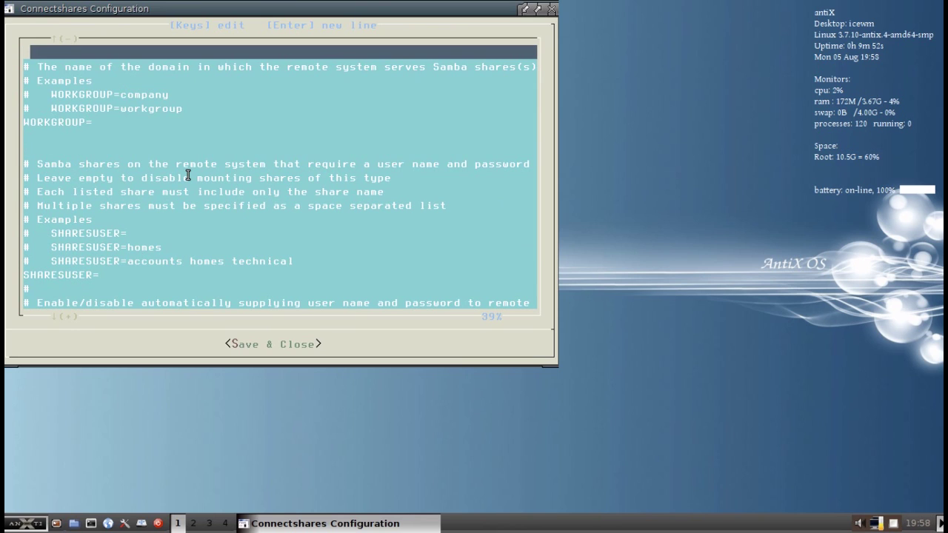
{"action": "key", "text": "Down"}
{"action": "key", "text": "Down"}
{"action": "key", "text": "Down"}
{"action": "key", "text": "Down"}
{"action": "key", "text": "Down"}
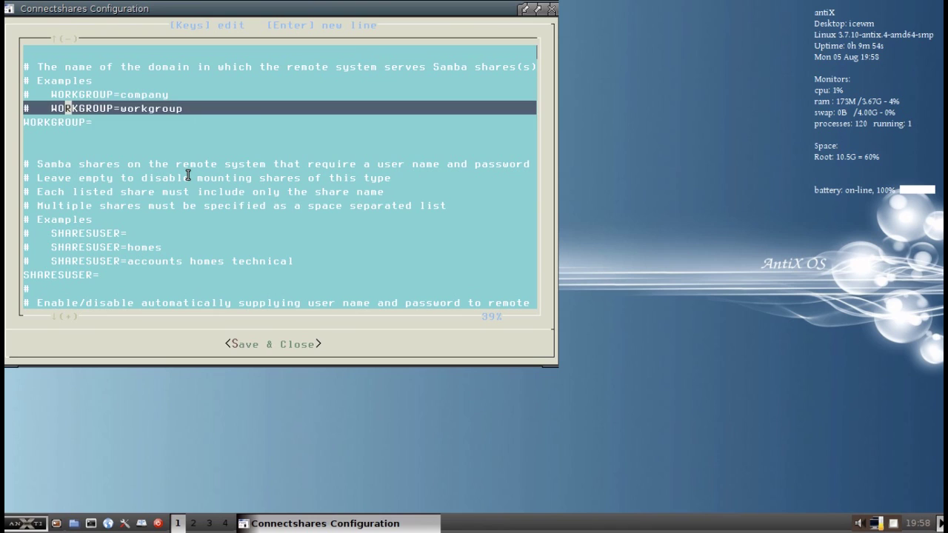
{"action": "key", "text": "Right"}
{"action": "key", "text": "Right"}
{"action": "key", "text": "Right"}
{"action": "key", "text": "Right"}
{"action": "type", "text": "wor"}
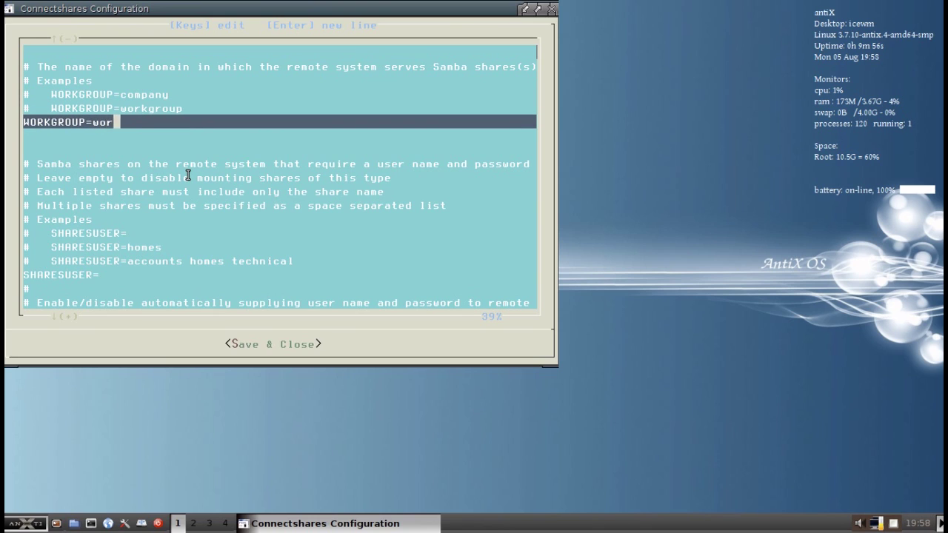
{"action": "key", "text": "BackSpace"}
{"action": "key", "text": "BackSpace"}
{"action": "key", "text": "BackSpace"}
{"action": "type", "text": "WORKGROUP"}
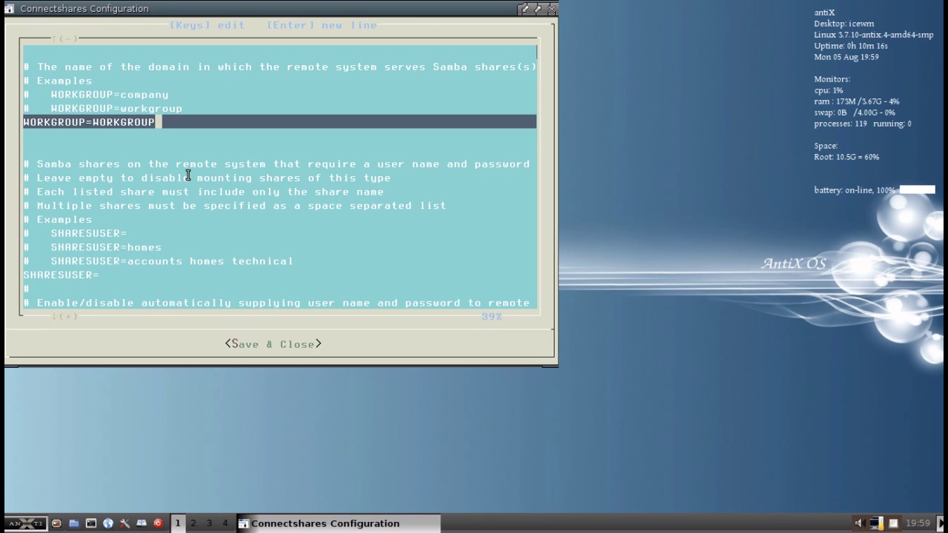
- Review the comments and examples for the SHARESUSER entry covering Samba shares that require a user name and password
{"action": "key", "text": "Down"}
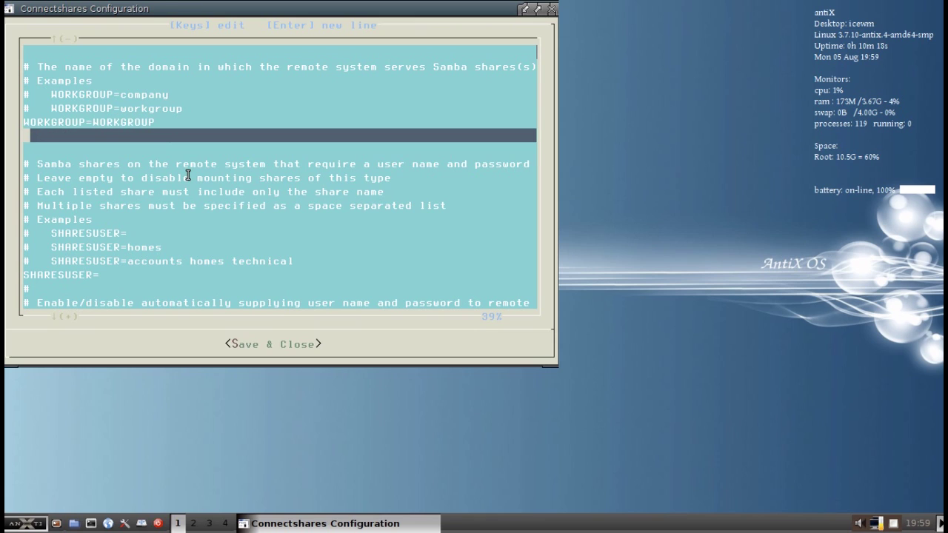
{"action": "key", "text": "Down"}
{"action": "key", "text": "Down"}
{"action": "key", "text": "Down"}
{"action": "key", "text": "Down"}
{"action": "key", "text": "Down"}
{"action": "key", "text": "Down"}
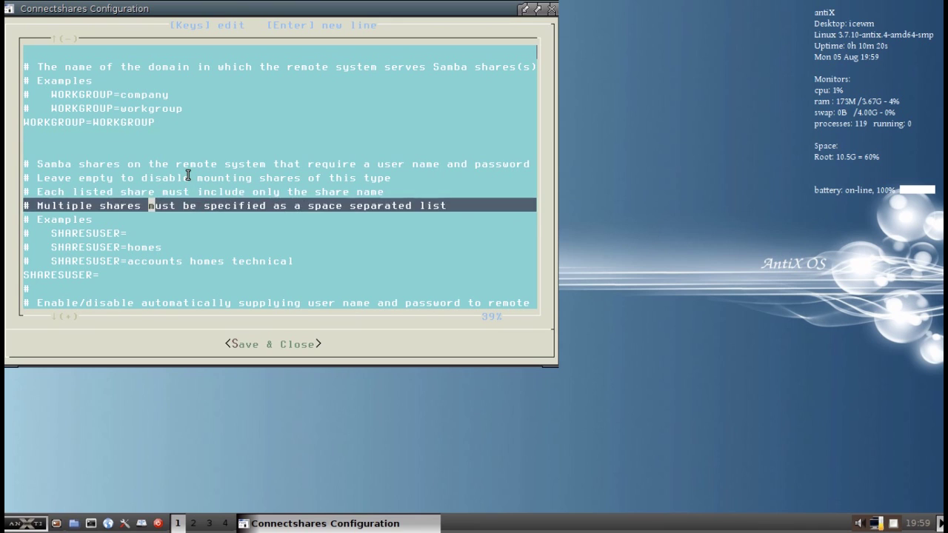
{"action": "key", "text": "Down"}
{"action": "key", "text": "Down"}
{"action": "key", "text": "Down"}
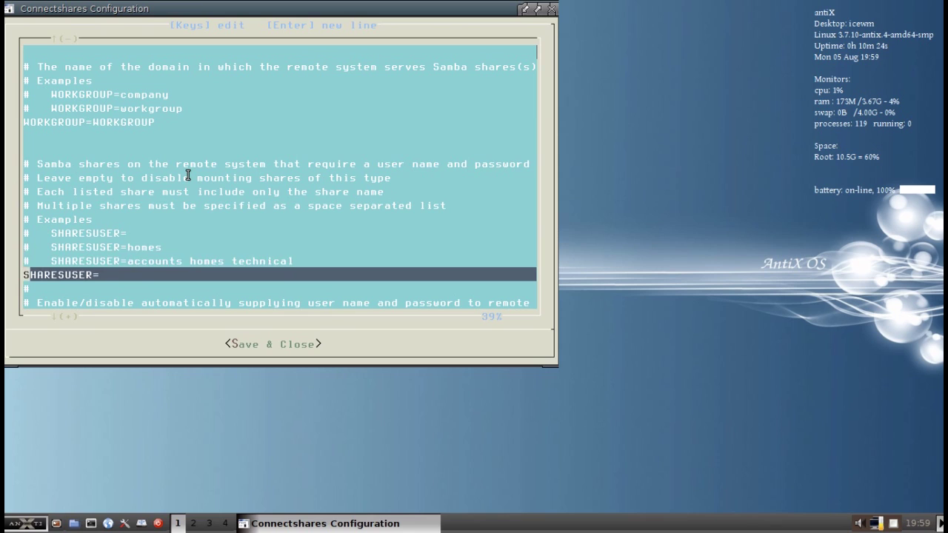
{"action": "key", "text": "Up"}
{"action": "key", "text": "Up"}
{"action": "key", "text": "Left"}
{"action": "key", "text": "Left"}
{"action": "key", "text": "Left"}
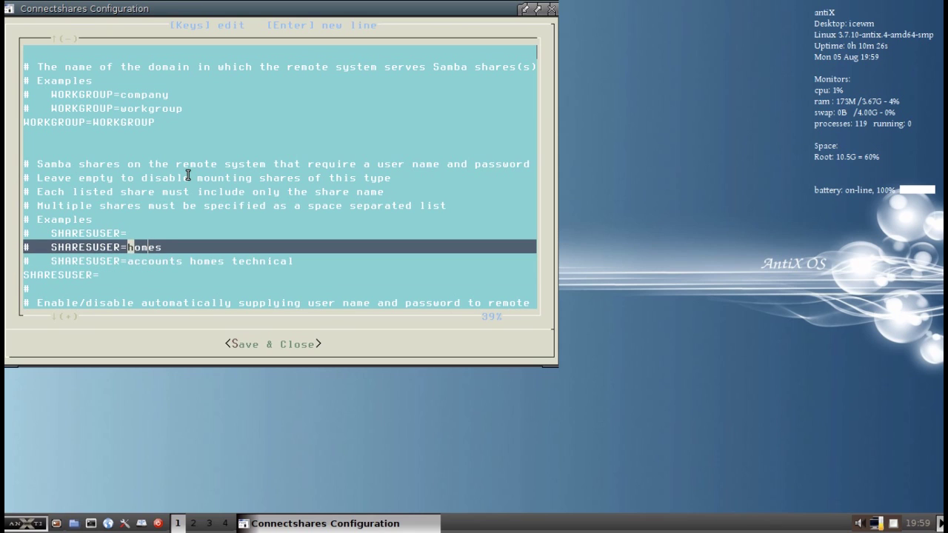
{"action": "key", "text": "Right"}
{"action": "key", "text": "Right"}
{"action": "key", "text": "Down"}
{"action": "key", "text": "Right"}
{"action": "key", "text": "Right"}
{"action": "key", "text": "Right"}
{"action": "key", "text": "Right"}
{"action": "key", "text": "Right"}
{"action": "key", "text": "Right"}
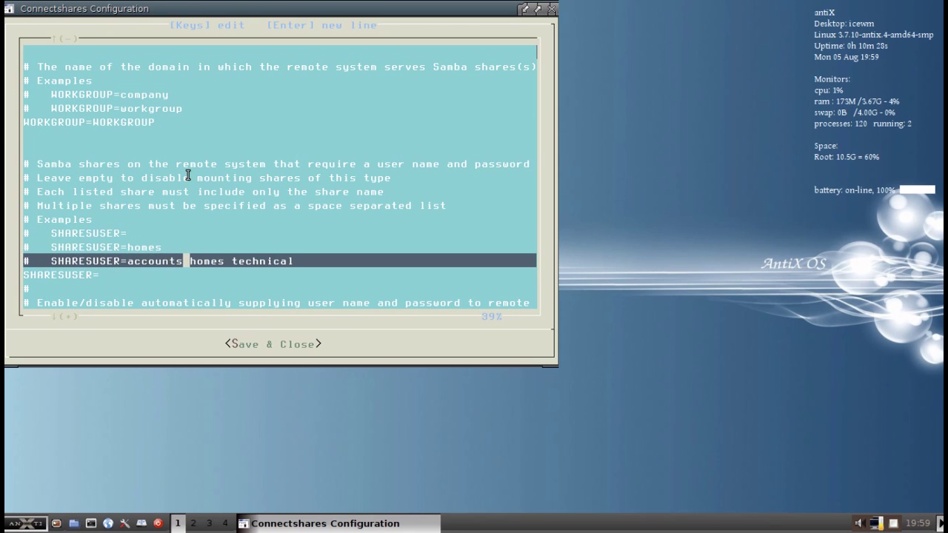
{"action": "key", "text": "Down"}
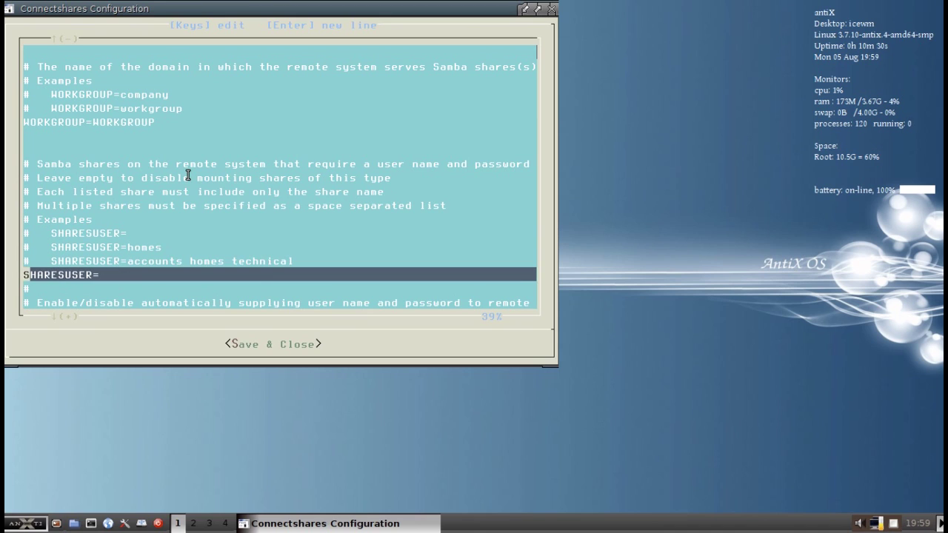
- Set the SHARESUSER entry for password-protected Samba shares to media
{"action": "key", "text": "Right"}
{"action": "key", "text": "Right"}
{"action": "key", "text": "Right"}
{"action": "key", "text": "Right"}
{"action": "key", "text": "Right"}
{"action": "key", "text": "Right"}
{"action": "key", "text": "Right"}
{"action": "key", "text": "Right"}
{"action": "key", "text": "Right"}
{"action": "key", "text": "Right"}
{"action": "key", "text": "Right"}
{"action": "type", "text": "Media"}
- Review the automatic credentials settings, covering the CREDAUTO, CREDNAME and CREDPASS entries and their comments
{"action": "key", "text": "Down"}
{"action": "key", "text": "Down"}
{"action": "key", "text": "Page_Down"}
{"action": "key", "text": "Down"}
{"action": "key", "text": "Down"}
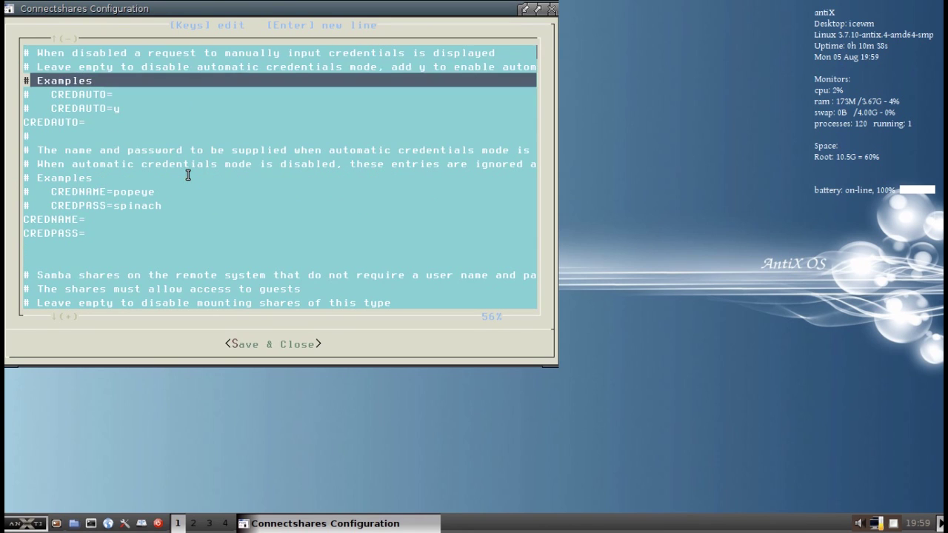
{"action": "key", "text": "Down"}
{"action": "key", "text": "Up"}
{"action": "key", "text": "Up"}
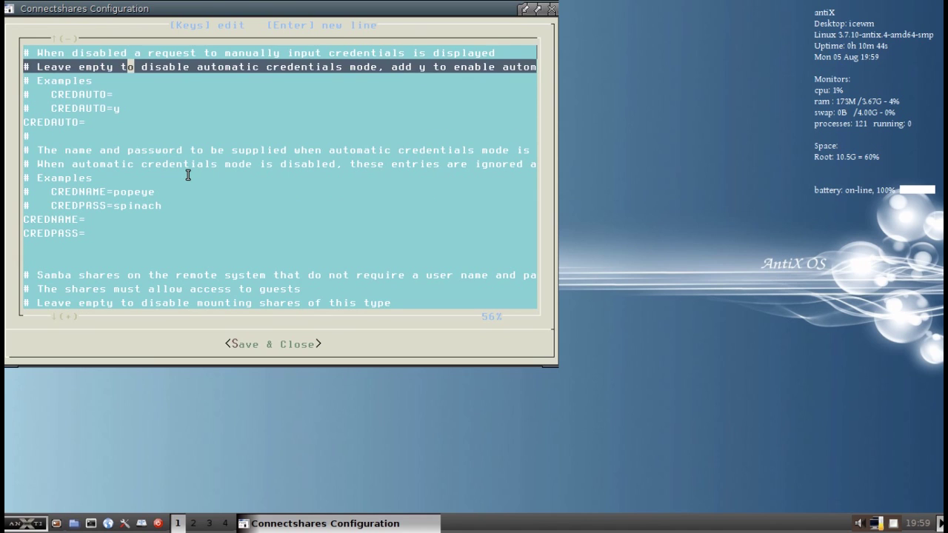
{"action": "key", "text": "Down"}
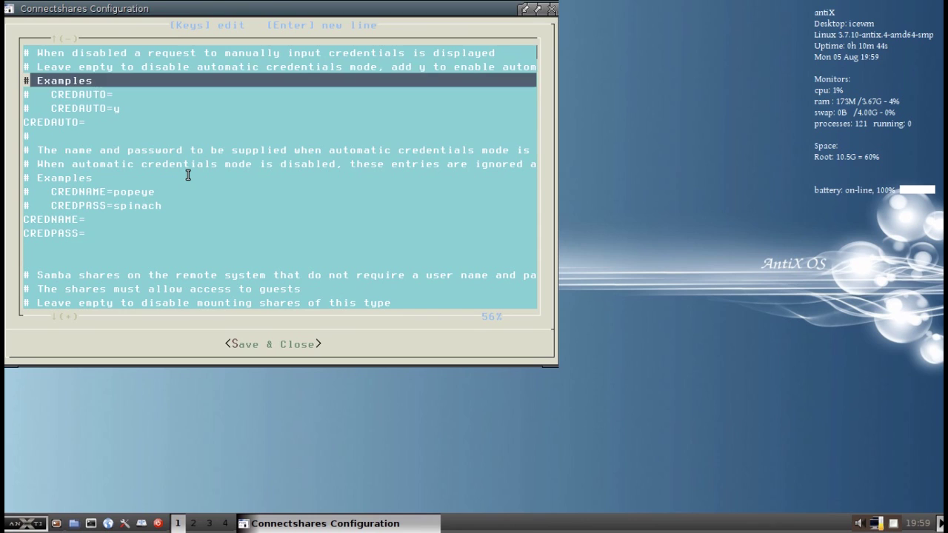
{"action": "key", "text": "Down"}
{"action": "key", "text": "Down"}
{"action": "key", "text": "Down"}
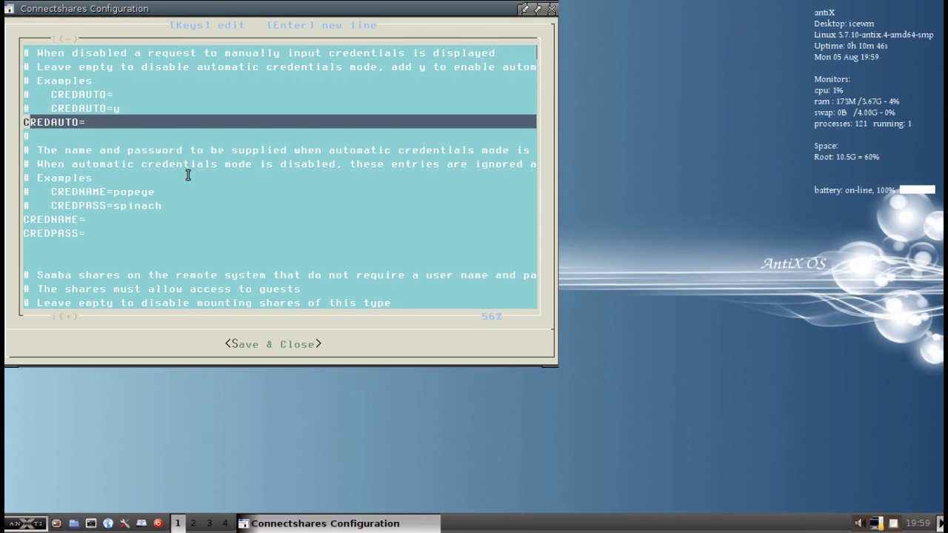
{"action": "key", "text": "Down"}
{"action": "key", "text": "Down"}
{"action": "key", "text": "Down"}
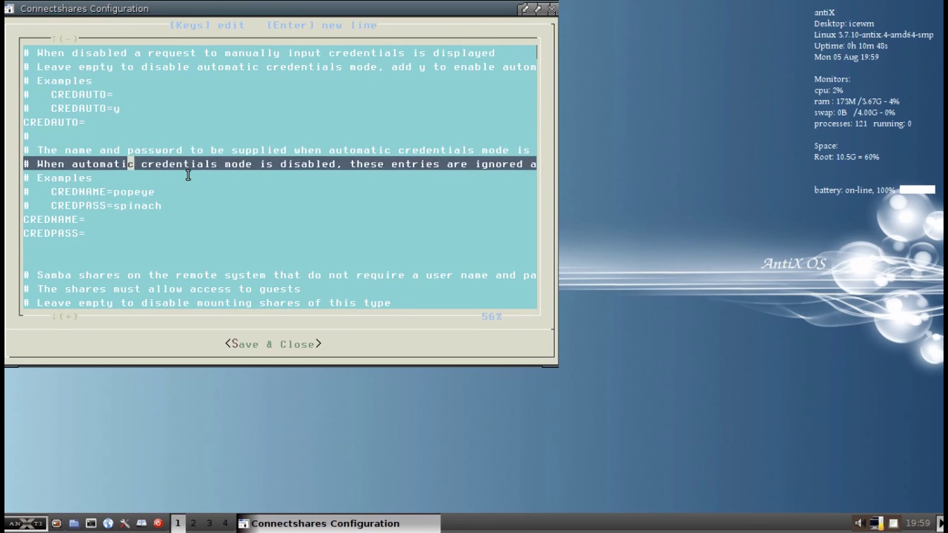
{"action": "key", "text": "Down"}
{"action": "key", "text": "Down"}
{"action": "key", "text": "Down"}
{"action": "key", "text": "Down"}
{"action": "key", "text": "Right"}
{"action": "key", "text": "Right"}
{"action": "key", "text": "Right"}
{"action": "key", "text": "Right"}
{"action": "key", "text": "Right"}
{"action": "key", "text": "Right"}
{"action": "key", "text": "Right"}
{"action": "key", "text": "Right"}
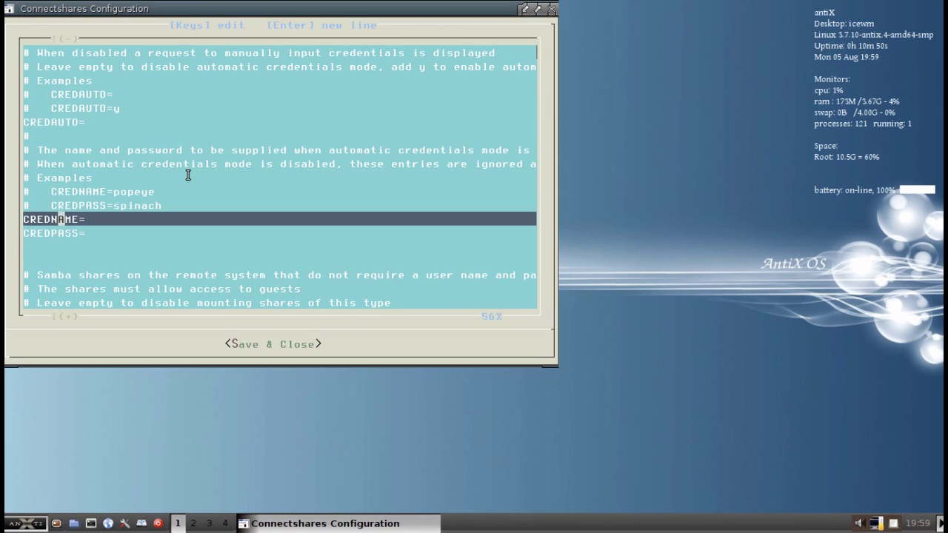
{"action": "key", "text": "Right"}
{"action": "key", "text": "Down"}
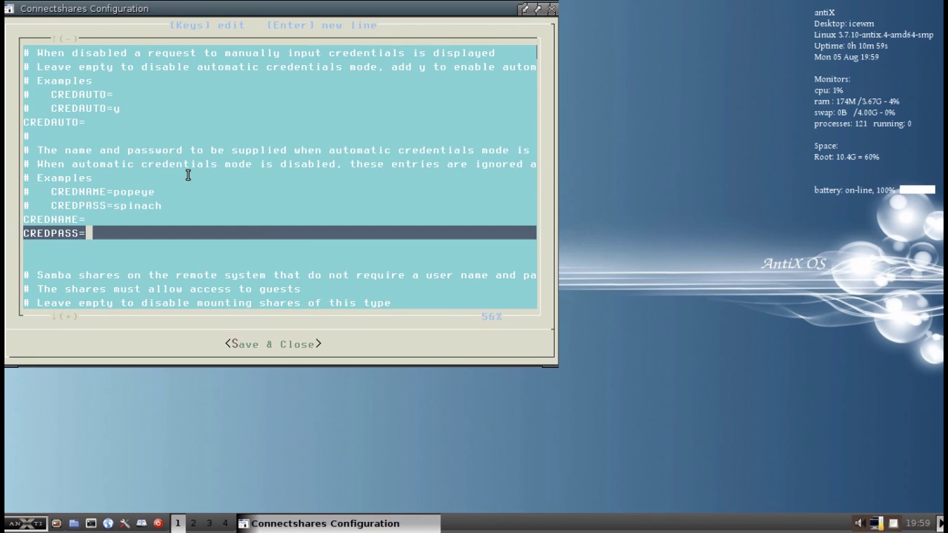
- Examine the SHARESGUEST entry and its examples for Samba shares that allow guest access
{"action": "key", "text": "Down"}
{"action": "key", "text": "Down"}
{"action": "key", "text": "Down"}
{"action": "key", "text": "Down"}
{"action": "key", "text": "Down"}
{"action": "key", "text": "Down"}
{"action": "key", "text": "Down"}
{"action": "key", "text": "Down"}
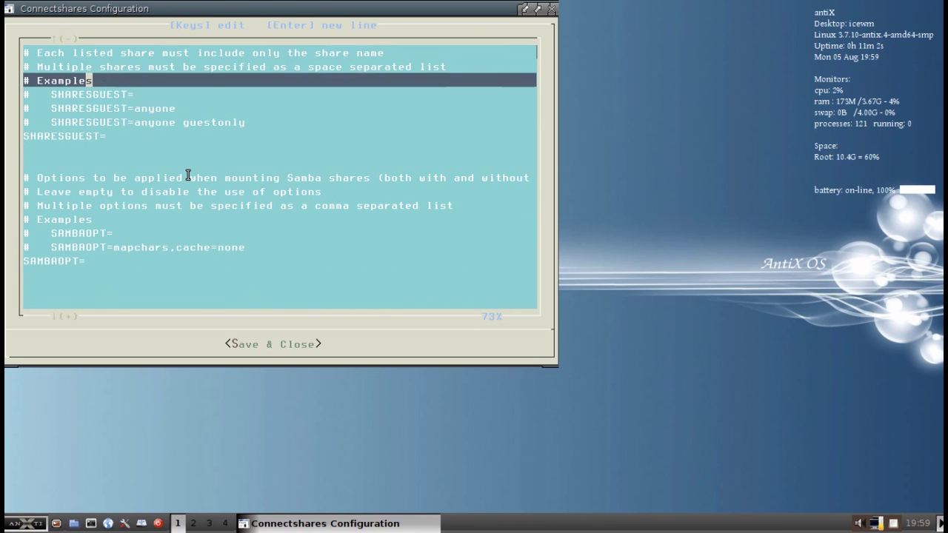
{"action": "key", "text": "Down"}
{"action": "key", "text": "Down"}
{"action": "key", "text": "Down"}
{"action": "key", "text": "Down"}
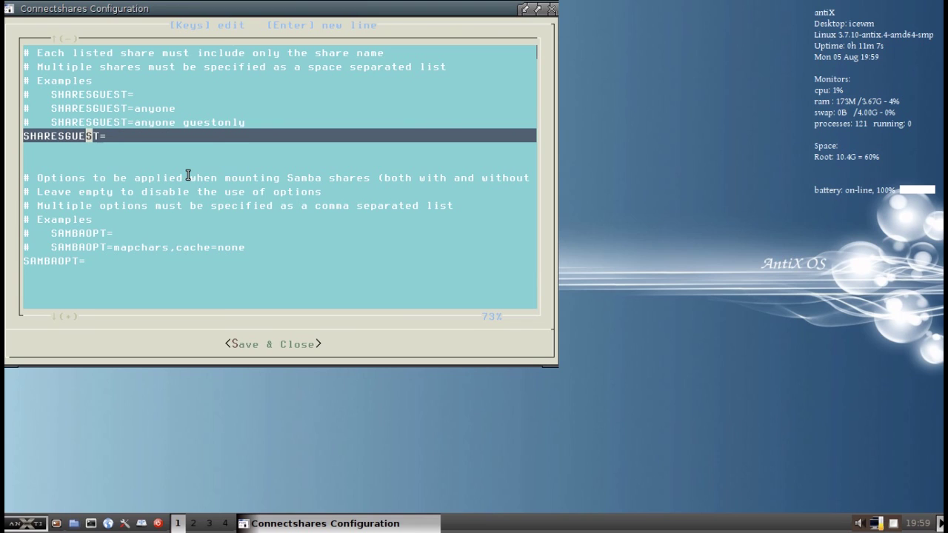
{"action": "key", "text": "Right"}
{"action": "key", "text": "Right"}
{"action": "key", "text": "Right"}
- Return to the SHARESUSER entry and remove the share name media from it
{"action": "key", "text": "Up"}
{"action": "key", "text": "Up"}
{"action": "key", "text": "Up"}
{"action": "key", "text": "Up"}
{"action": "key", "text": "Up"}
{"action": "key", "text": "Up"}
{"action": "key", "text": "Up"}
{"action": "key", "text": "Up"}
{"action": "key", "text": "Up"}
{"action": "key", "text": "Up"}
{"action": "key", "text": "Up"}
{"action": "key", "text": "Up"}
{"action": "key", "text": "Up"}
{"action": "key", "text": "Up"}
{"action": "key", "text": "Up"}
{"action": "key", "text": "Up"}
{"action": "key", "text": "Up"}
{"action": "key", "text": "Up"}
{"action": "key", "text": "Up"}
{"action": "key", "text": "Up"}
{"action": "key", "text": "Up"}
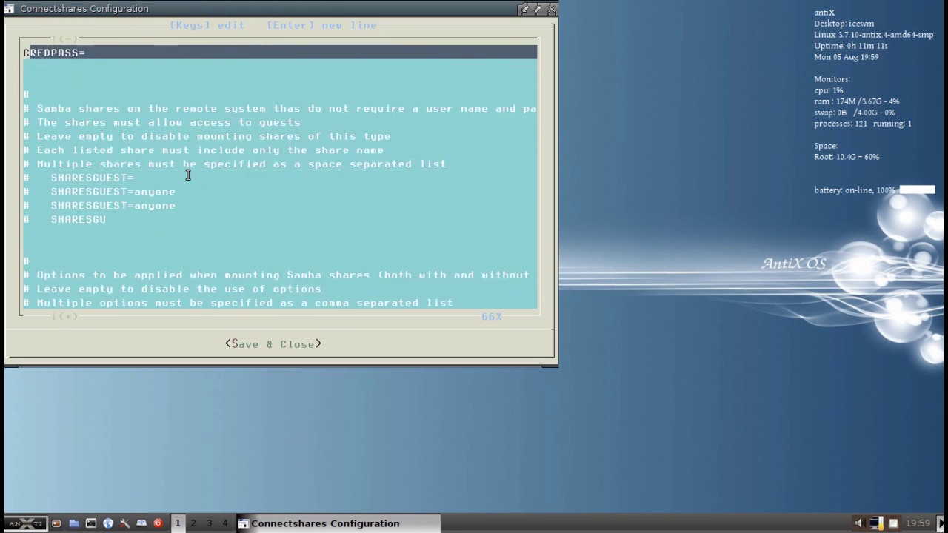
{"action": "key", "text": "Up"}
{"action": "key", "text": "Up"}
{"action": "key", "text": "Up"}
{"action": "key", "text": "Up"}
{"action": "key", "text": "Up"}
{"action": "key", "text": "Up"}
{"action": "key", "text": "Up"}
{"action": "key", "text": "Up"}
{"action": "key", "text": "Up"}
{"action": "key", "text": "Up"}
{"action": "key", "text": "Up"}
{"action": "key", "text": "Up"}
{"action": "key", "text": "Up"}
{"action": "key", "text": "Up"}
{"action": "key", "text": "Up"}
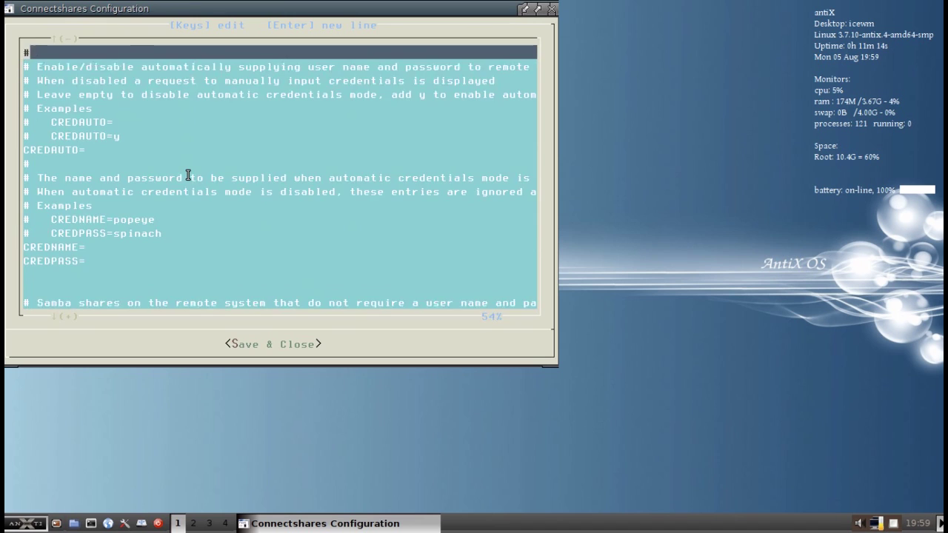
{"action": "key", "text": "Down"}
{"action": "key", "text": "Down"}
{"action": "key", "text": "Down"}
{"action": "key", "text": "Down"}
{"action": "key", "text": "Down"}
{"action": "key", "text": "Down"}
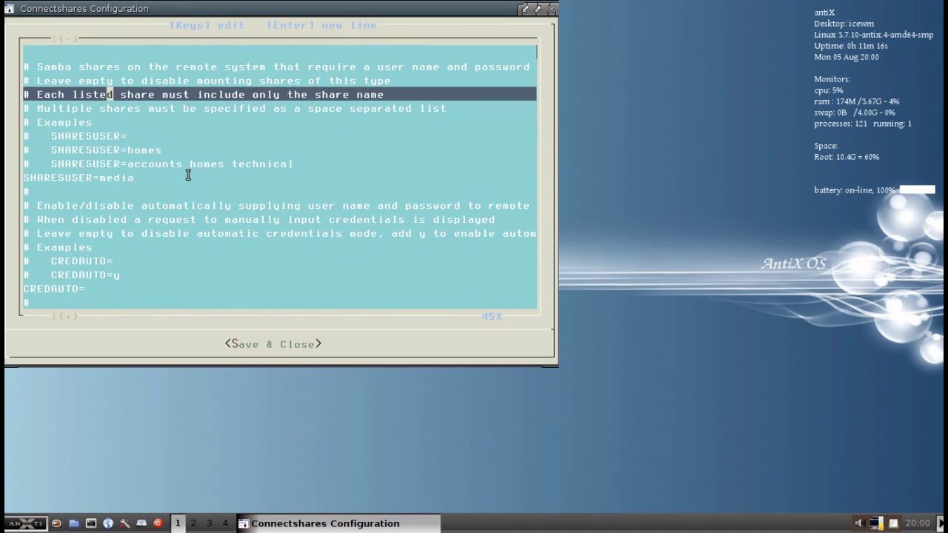
{"action": "key", "text": "Down"}
{"action": "key", "text": "Down"}
{"action": "key", "text": "Down"}
{"action": "key", "text": "Right"}
{"action": "key", "text": "Right"}
{"action": "key", "text": "Right"}
{"action": "key", "text": "Right"}
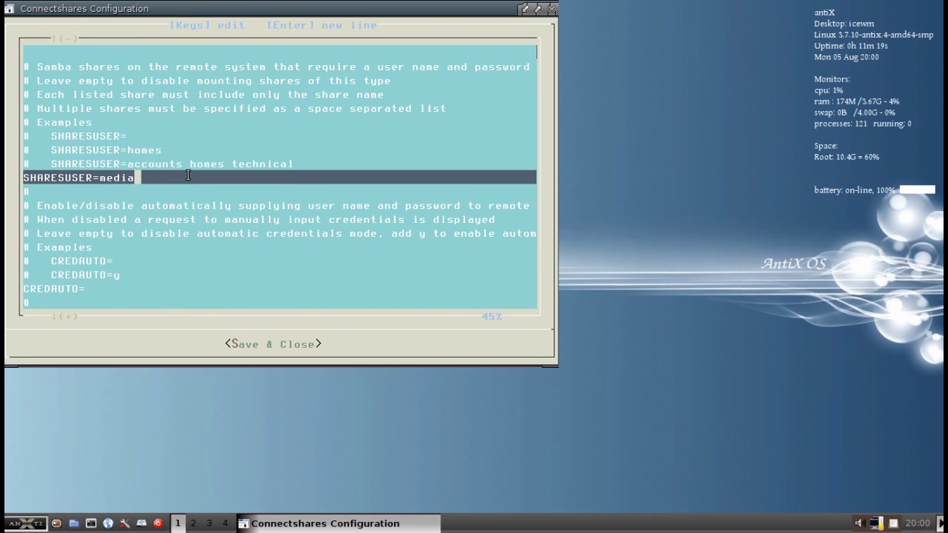
{"action": "key", "text": "BackSpace"}
{"action": "key", "text": "BackSpace"}
{"action": "key", "text": "BackSpace"}
{"action": "key", "text": "BackSpace"}
{"action": "key", "text": "BackSpace"}
- Go through the entries below SHARESUSER, from CREDAUTO, CREDNAME and CREDPASS down to the SHARESGUEST examples
{"action": "key", "text": "Down"}
{"action": "key", "text": "Down"}
{"action": "key", "text": "Down"}
{"action": "key", "text": "Down"}
{"action": "key", "text": "Down"}
{"action": "key", "text": "Down"}
{"action": "key", "text": "Down"}
{"action": "key", "text": "Down"}
{"action": "key", "text": "Down"}
{"action": "key", "text": "Down"}
{"action": "key", "text": "Down"}
{"action": "key", "text": "Down"}
{"action": "key", "text": "Down"}
{"action": "key", "text": "Down"}
{"action": "key", "text": "Down"}
{"action": "key", "text": "Down"}
{"action": "key", "text": "Down"}
{"action": "key", "text": "Down"}
{"action": "key", "text": "Down"}
{"action": "key", "text": "Down"}
{"action": "key", "text": "Down"}
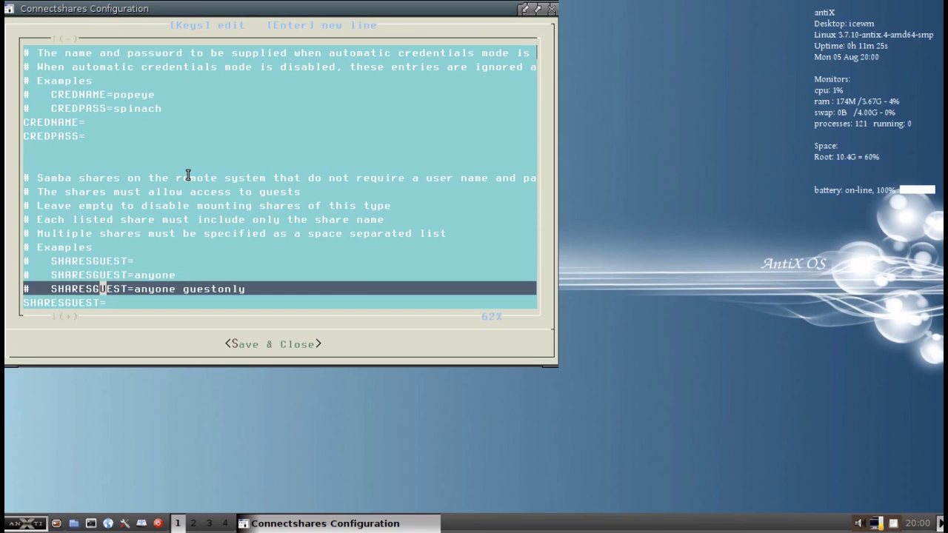
{"action": "key", "text": "Down"}
- Examine the SAMBAOPT entry and its comments on options for mounting Samba shares
{"action": "key", "text": "Page_Down"}
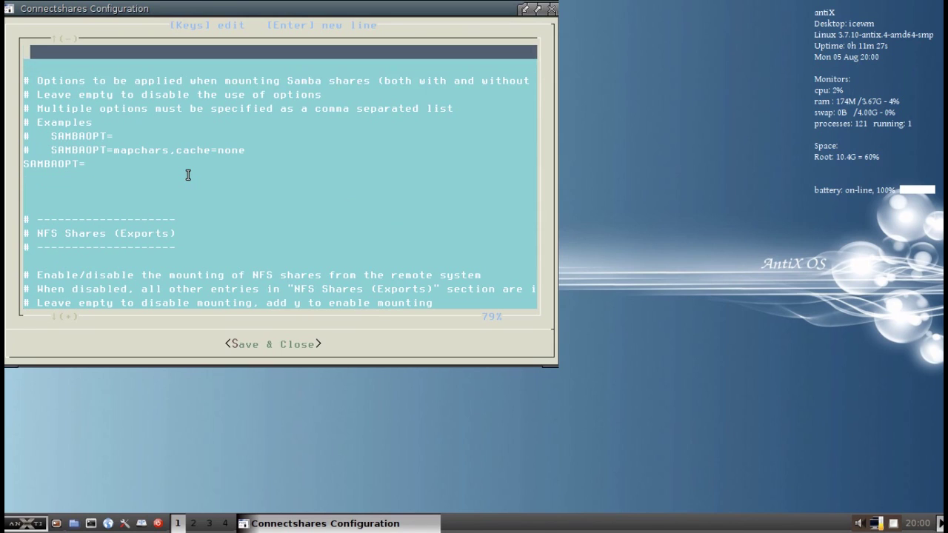
{"action": "key", "text": "Down"}
{"action": "key", "text": "Down"}
{"action": "key", "text": "Down"}
{"action": "key", "text": "Down"}
{"action": "key", "text": "Down"}
{"action": "key", "text": "Down"}
{"action": "key", "text": "Down"}
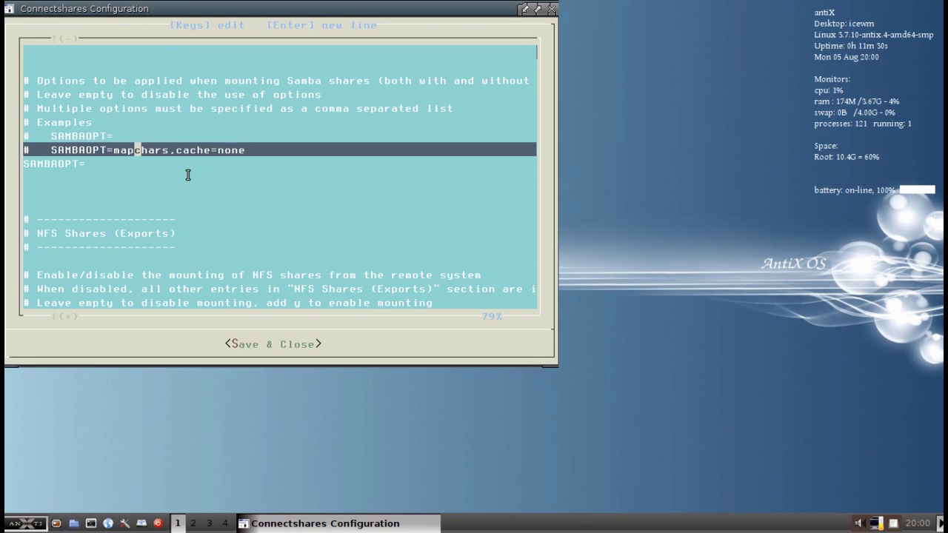
{"action": "key", "text": "Down"}
{"action": "key", "text": "Down"}
{"action": "key", "text": "Down"}
{"action": "key", "text": "Down"}
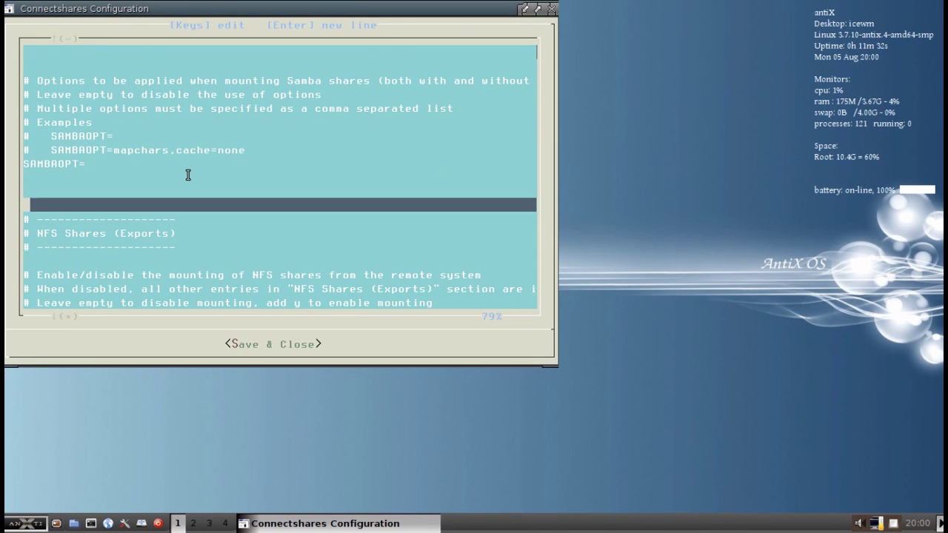
- Review the NFS Shares (Exports) section, covering the NFS, SHARESIPDNS and NFSOPT entries and their examples
{"action": "key", "text": "Down"}
{"action": "key", "text": "Down"}
{"action": "key", "text": "Down"}
{"action": "key", "text": "Down"}
{"action": "key", "text": "Down"}
{"action": "key", "text": "Down"}
{"action": "key", "text": "Down"}
{"action": "key", "text": "Down"}
{"action": "key", "text": "Down"}
{"action": "key", "text": "Down"}
{"action": "key", "text": "Down"}
{"action": "key", "text": "Down"}
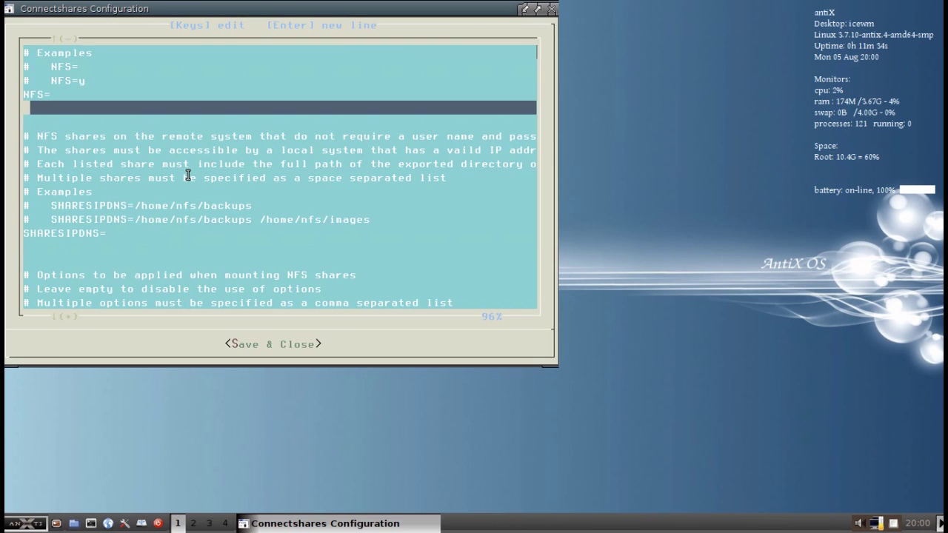
{"action": "key", "text": "Down"}
{"action": "key", "text": "Down"}
{"action": "key", "text": "Down"}
{"action": "key", "text": "Down"}
{"action": "key", "text": "Down"}
{"action": "key", "text": "Down"}
{"action": "key", "text": "Down"}
{"action": "key", "text": "Down"}
{"action": "key", "text": "Down"}
{"action": "key", "text": "Down"}
{"action": "key", "text": "Down"}
{"action": "key", "text": "Down"}
{"action": "key", "text": "Down"}
{"action": "key", "text": "Down"}
{"action": "key", "text": "Down"}
{"action": "key", "text": "Down"}
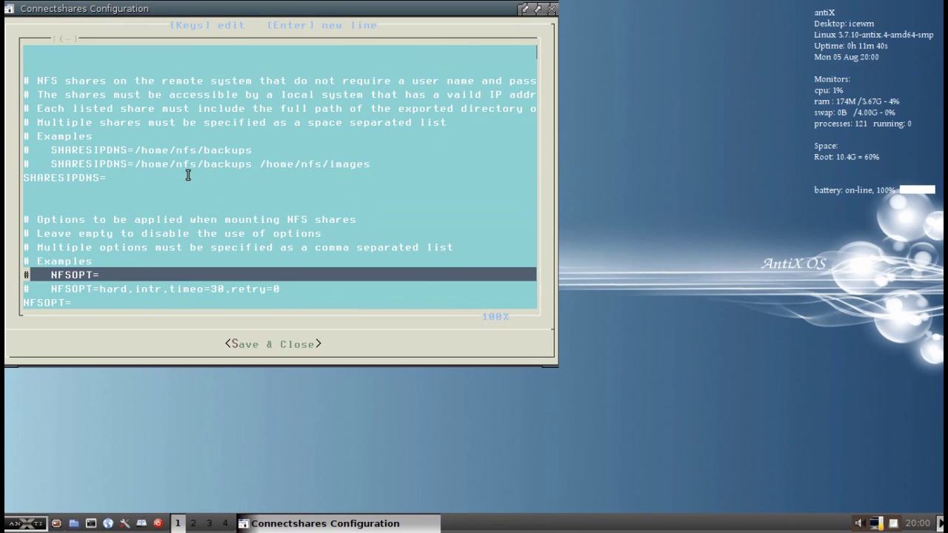
{"action": "key", "text": "Down"}
{"action": "key", "text": "Down"}
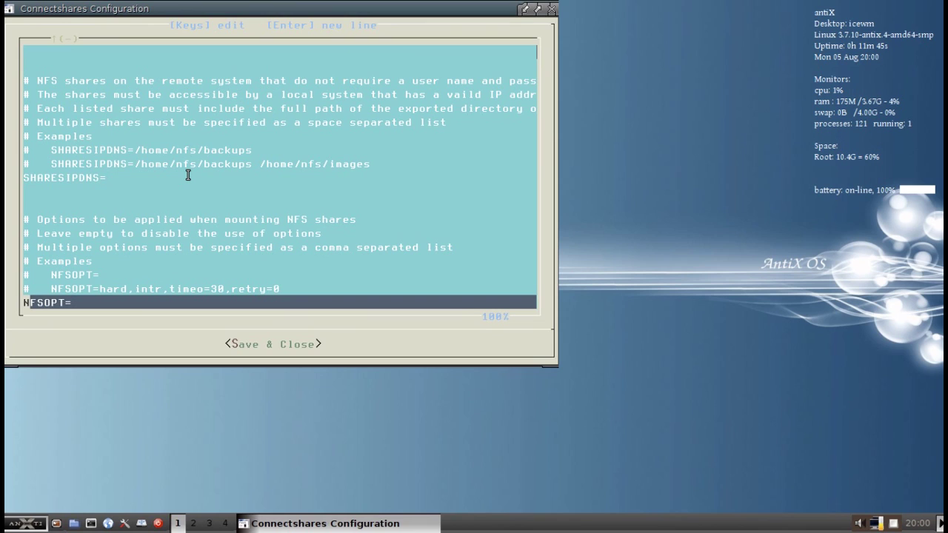
- Save and close the share configuration file, and exit Connectshares Configuration without choosing another task
{"action": "key", "text": "Tab"}
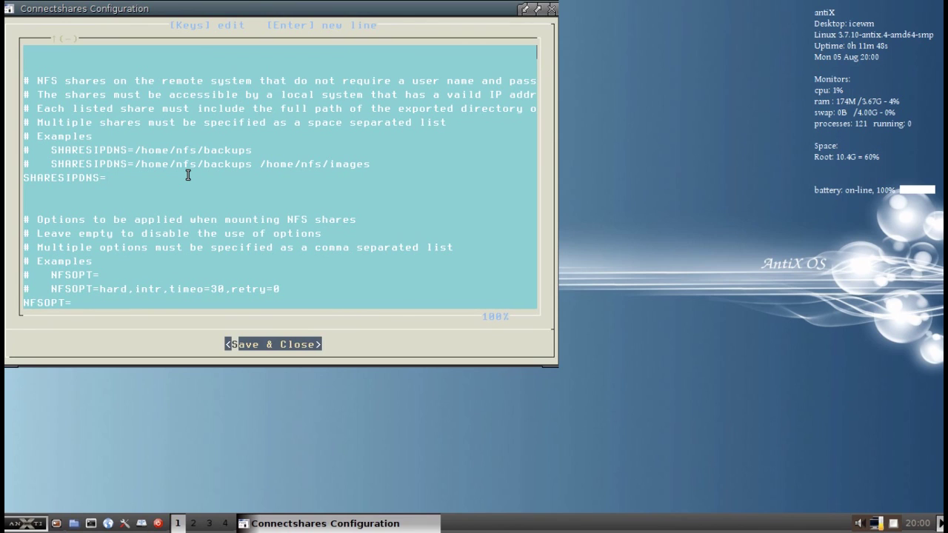
{"action": "key", "text": "Return"}
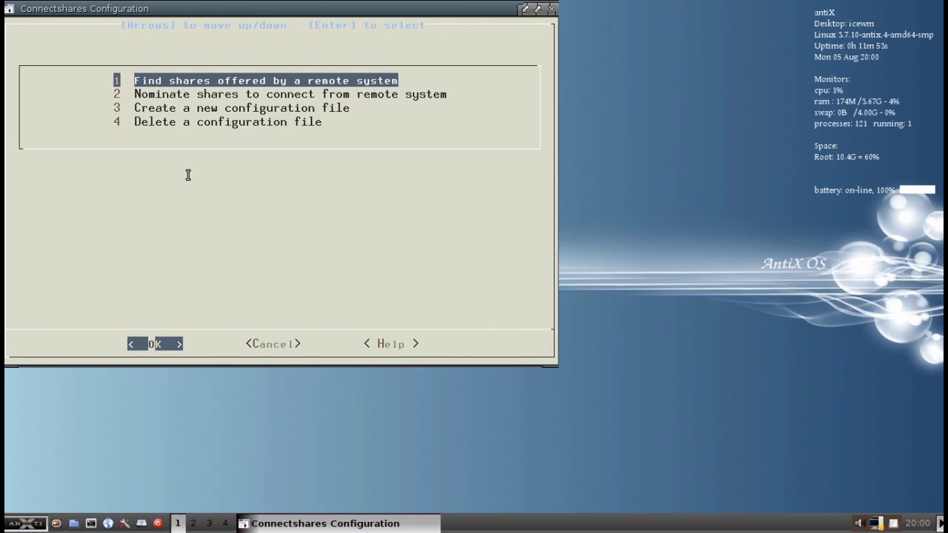
{"action": "key", "text": "Tab"}
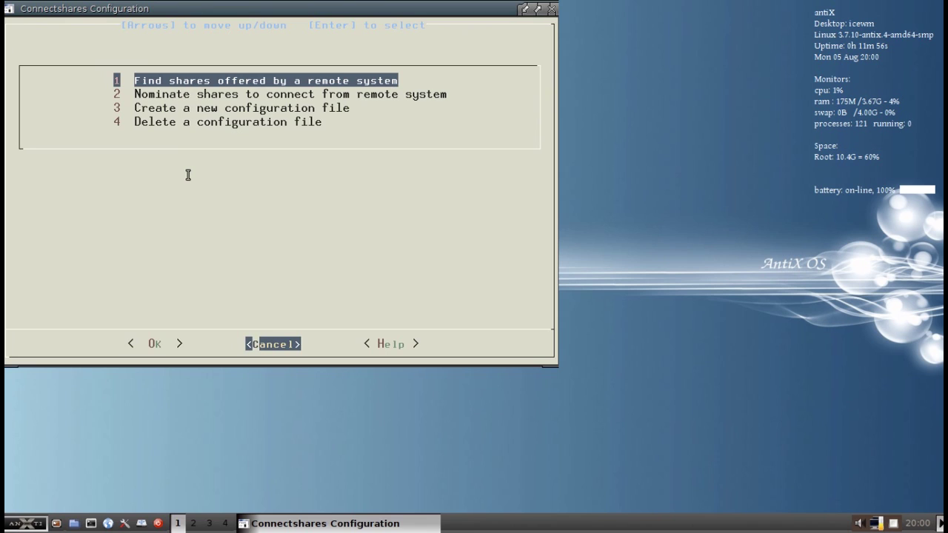
{"action": "key", "text": "Return"}
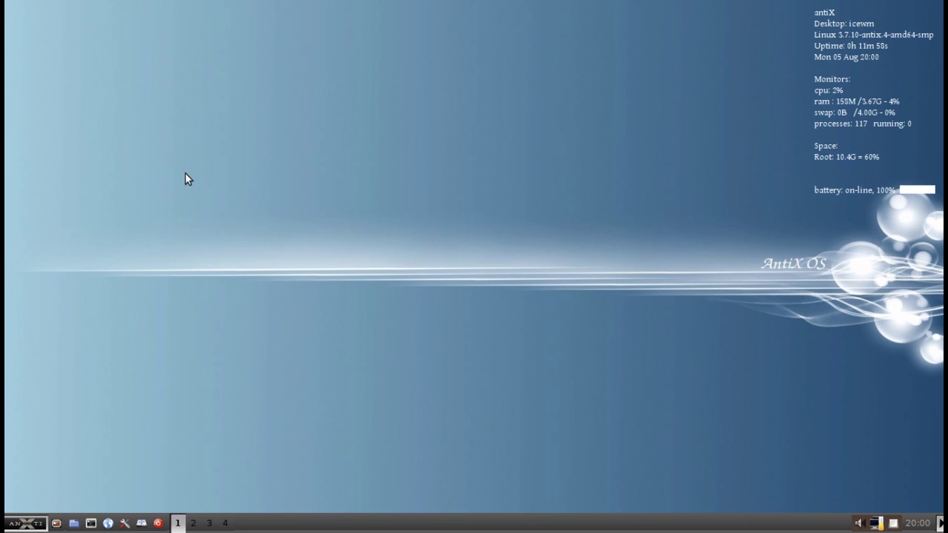
- Open the home folder in the file manager
{"action": "left_click", "coordinate": [42, 526]}
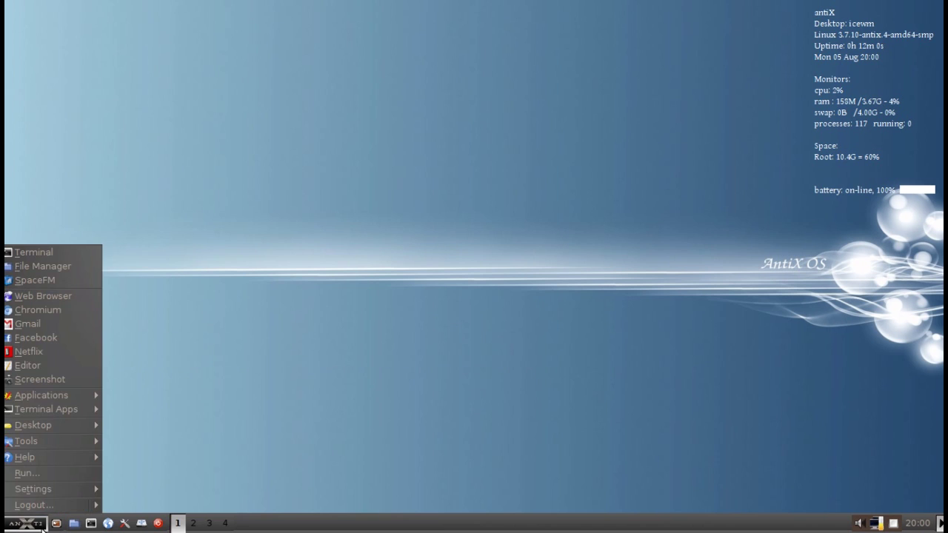
{"action": "left_click", "coordinate": [218, 433]}
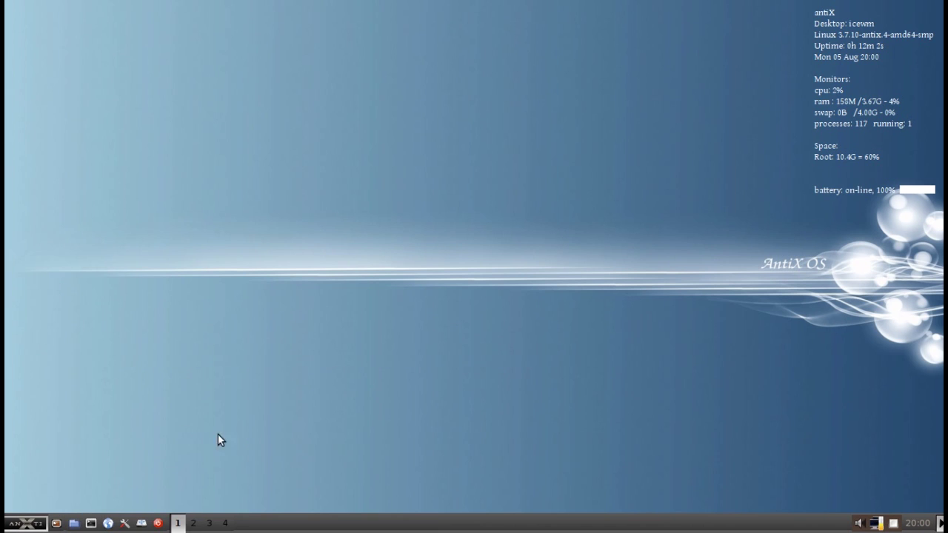
{"action": "left_click", "coordinate": [73, 523]}
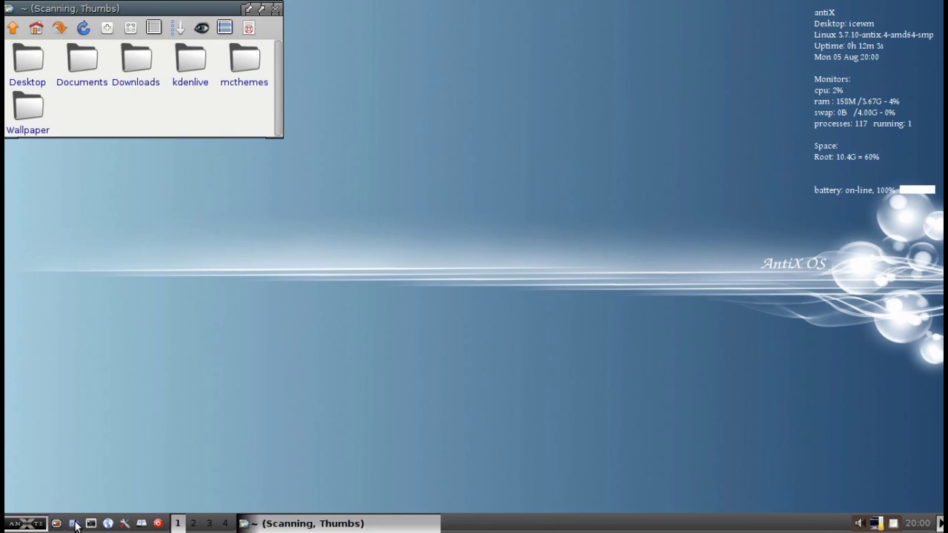
{"action": "left_click", "coordinate": [35, 525]}
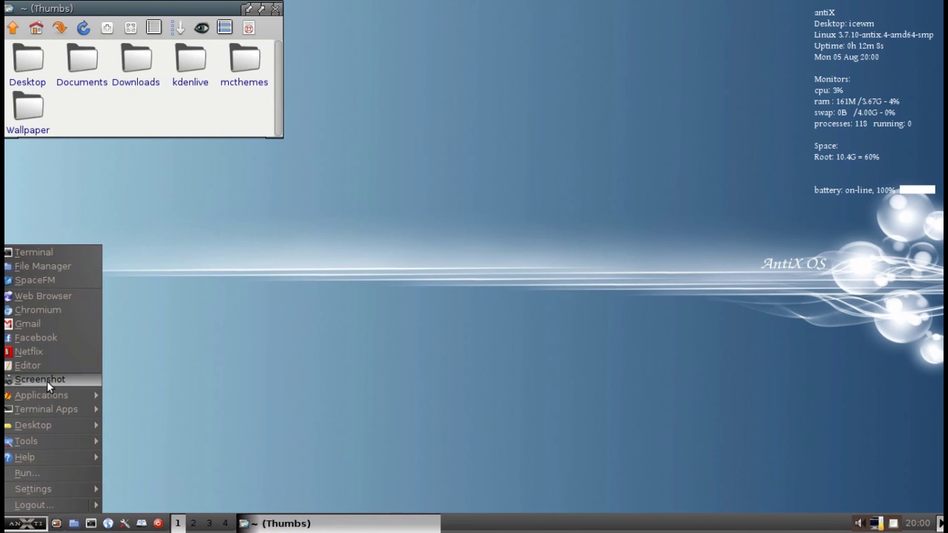
{"action": "mouse_move", "coordinate": [47, 394]}
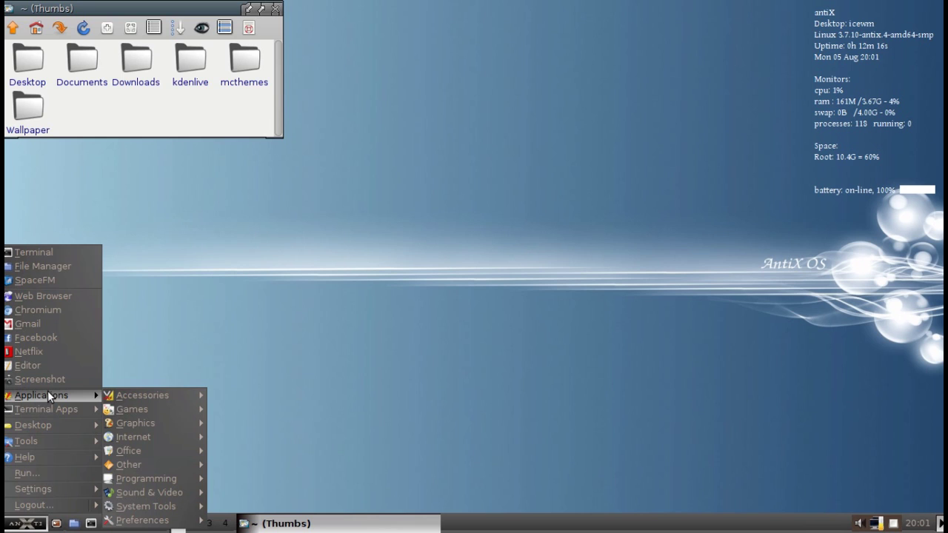
{"action": "key", "text": "Escape"}
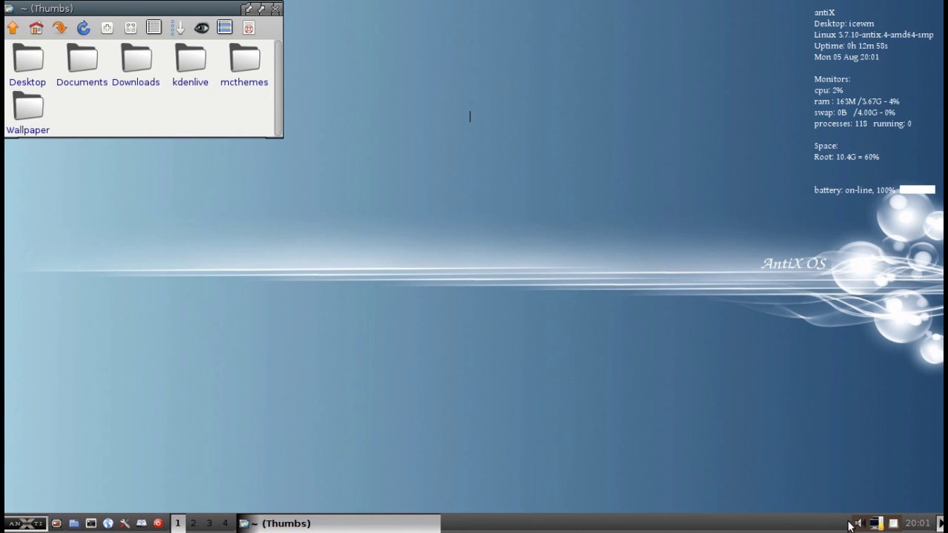
- Run Connectshares from the system tools to mount the configured share from 192.168.1.133
{"action": "left_click", "coordinate": [26, 523]}
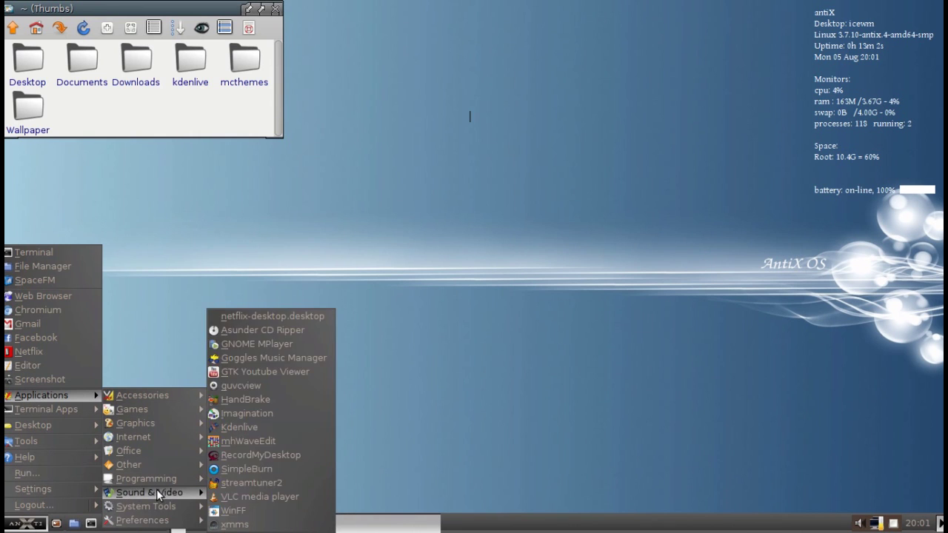
{"action": "mouse_move", "coordinate": [157, 507]}
{"action": "left_click", "coordinate": [259, 261]}
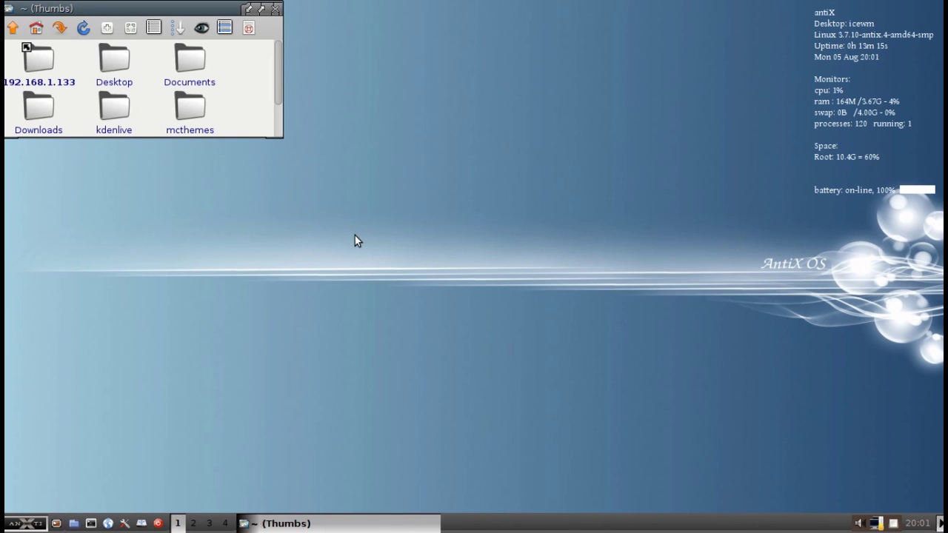
- Inspect the contents of media-on-192.168.1.133 inside the 192.168.1.133 folder, and close the file manager window
{"action": "left_click_drag", "start_coordinate": [126, 10], "coordinate": [231, 53]}
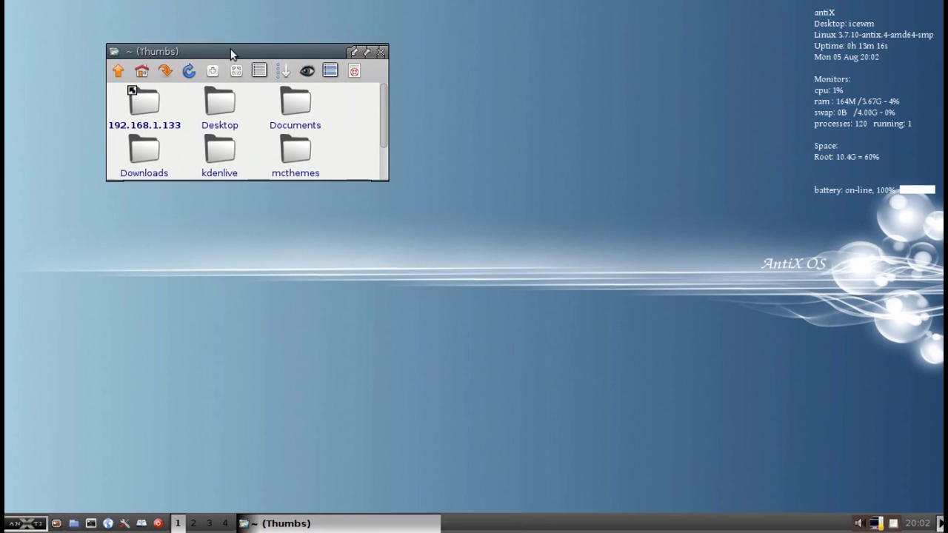
{"action": "left_click", "coordinate": [144, 107]}
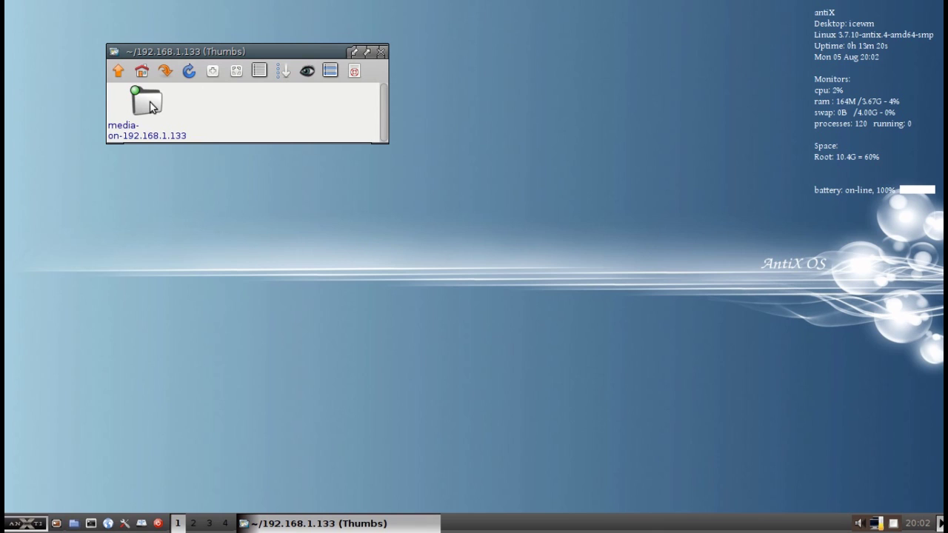
{"action": "double_click", "coordinate": [145, 104]}
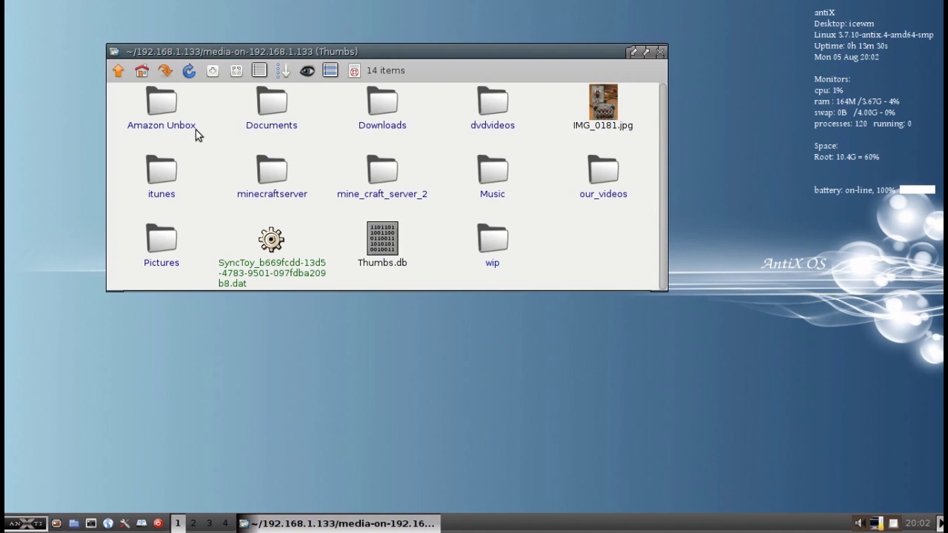
{"action": "left_click", "coordinate": [119, 70]}
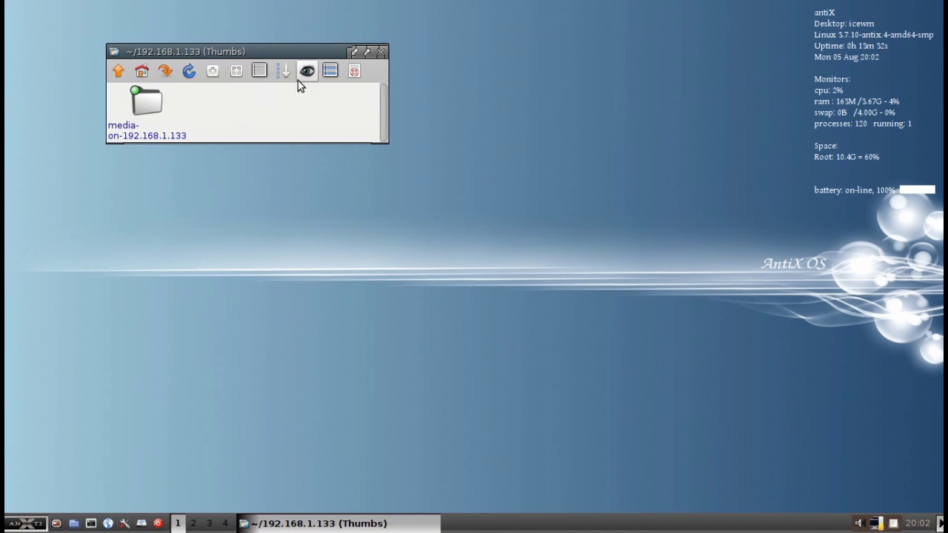
{"action": "left_click", "coordinate": [381, 52]}
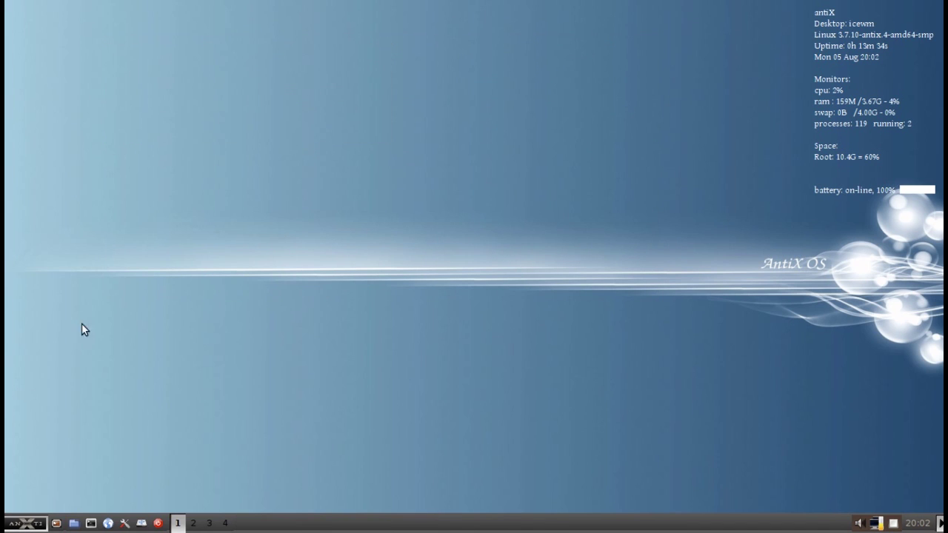
- Unmount the media-on-192.168.1.133 share with Disconnectshares and dismiss the summary
{"action": "left_click", "coordinate": [23, 523]}
{"action": "mouse_move", "coordinate": [47, 397]}
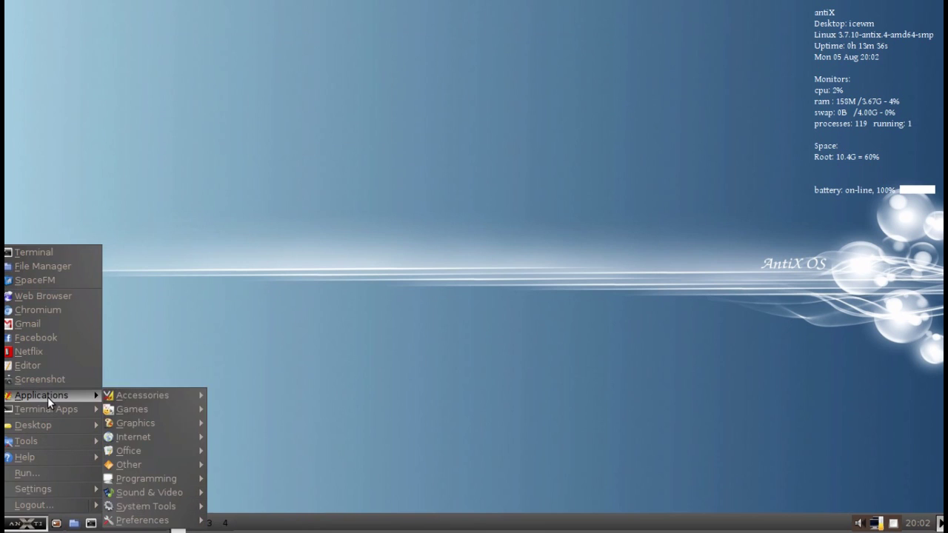
{"action": "mouse_move", "coordinate": [148, 505]}
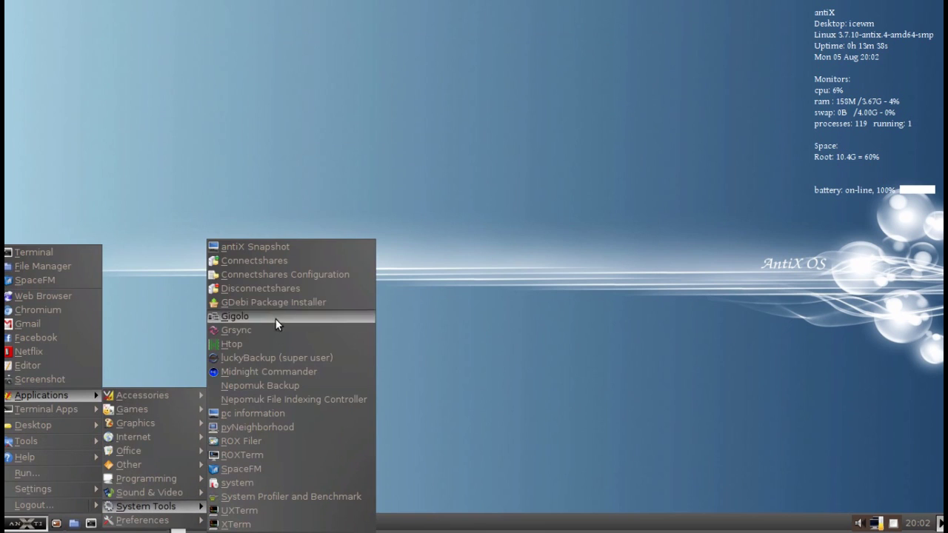
{"action": "left_click", "coordinate": [271, 287]}
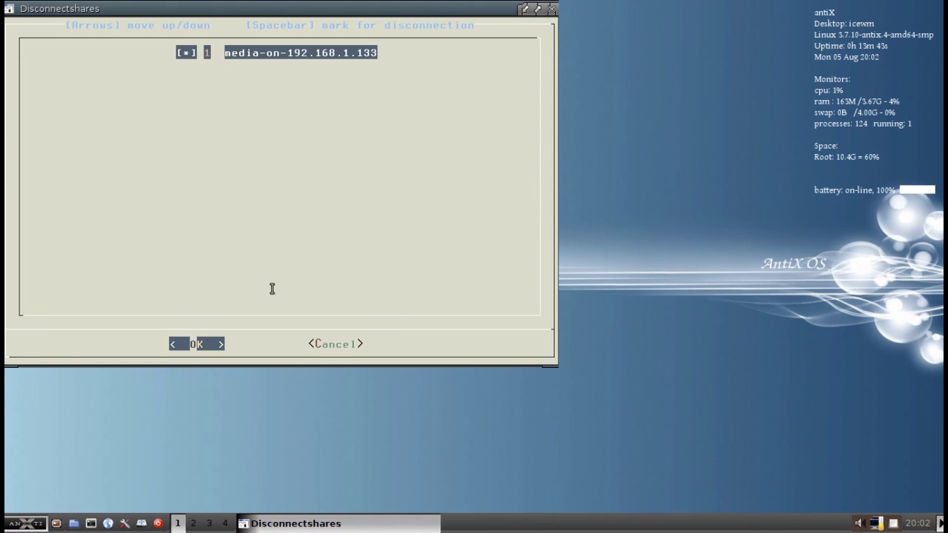
{"action": "key", "text": "Return"}
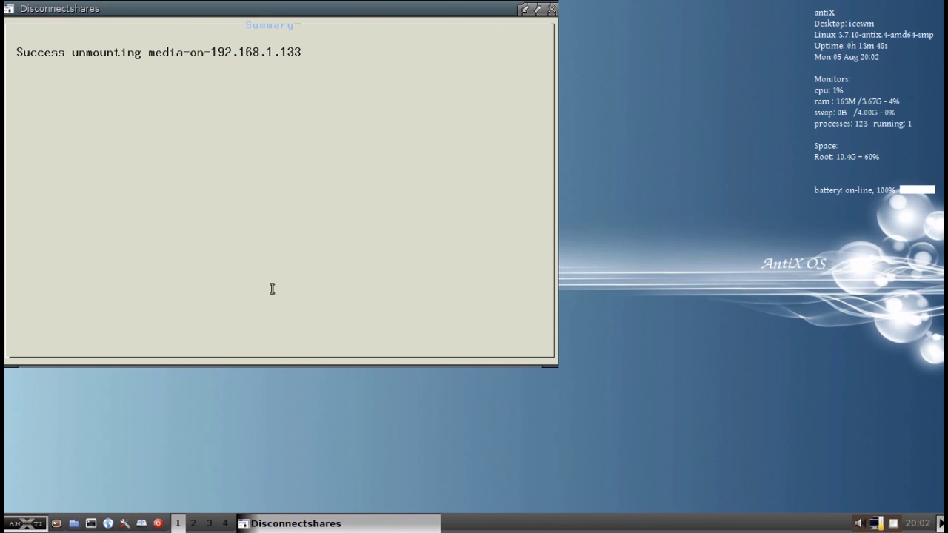
{"action": "key", "text": "Return"}
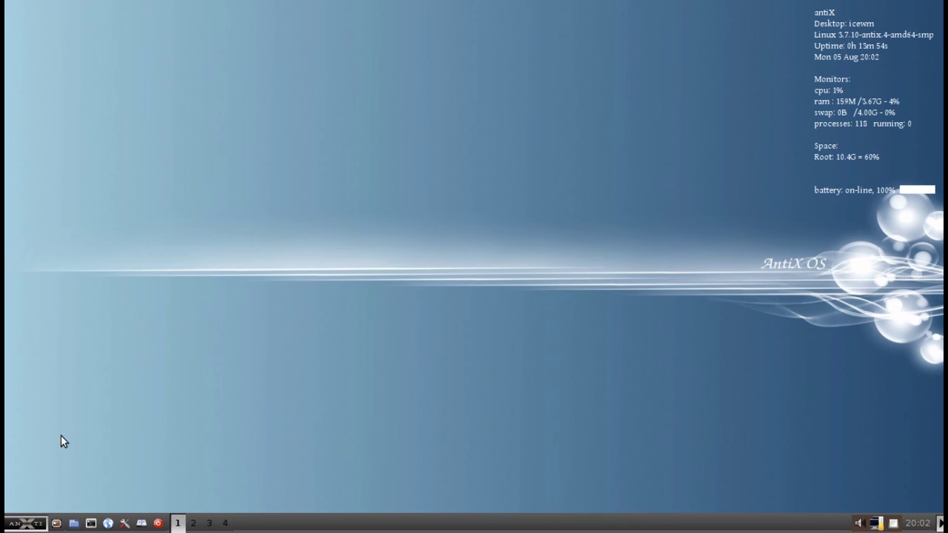
- Open SpaceFM and check the contents of media-on-192.168.1.133 inside the home folder's 192.168.1.133 link
{"action": "left_click", "coordinate": [30, 524]}
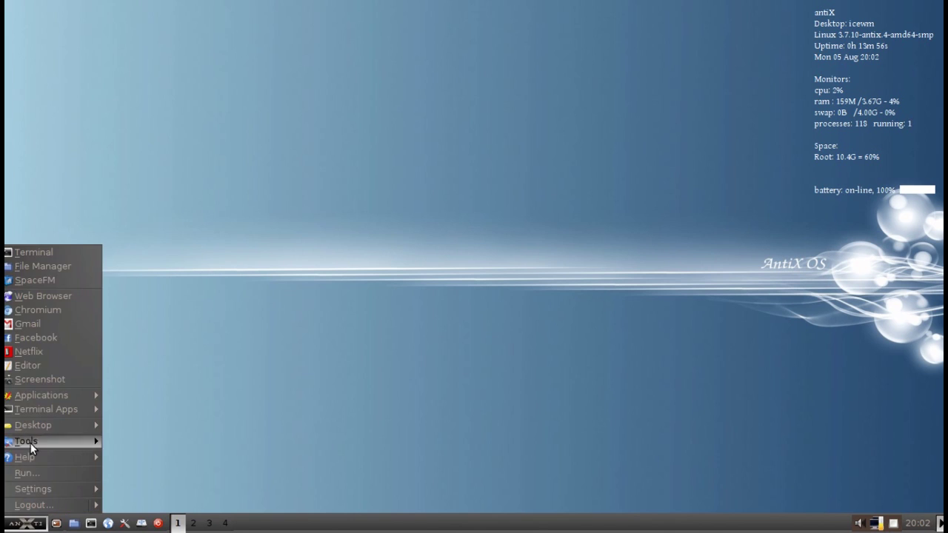
{"action": "left_click", "coordinate": [44, 282]}
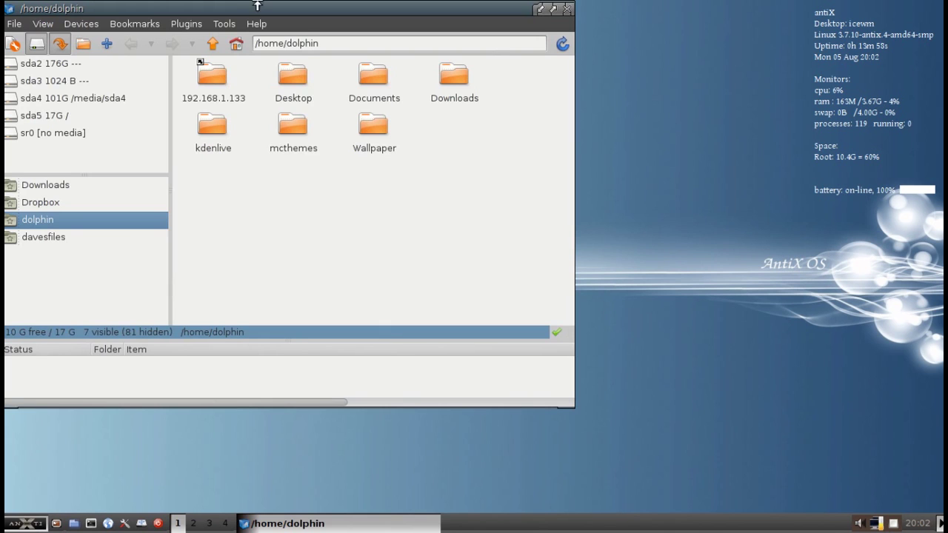
{"action": "left_click_drag", "start_coordinate": [220, 12], "coordinate": [332, 37]}
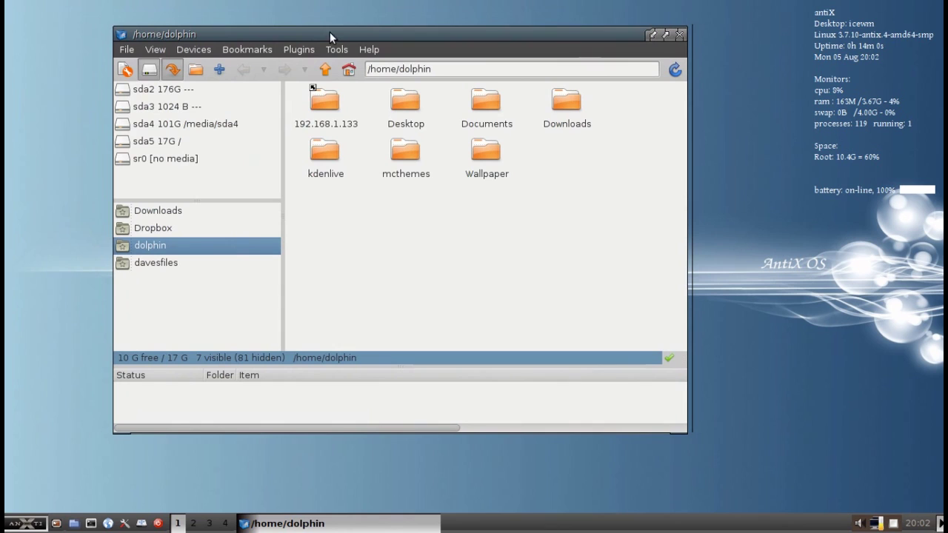
{"action": "left_click", "coordinate": [335, 108]}
{"action": "double_click", "coordinate": [334, 108]}
{"action": "double_click", "coordinate": [335, 106]}
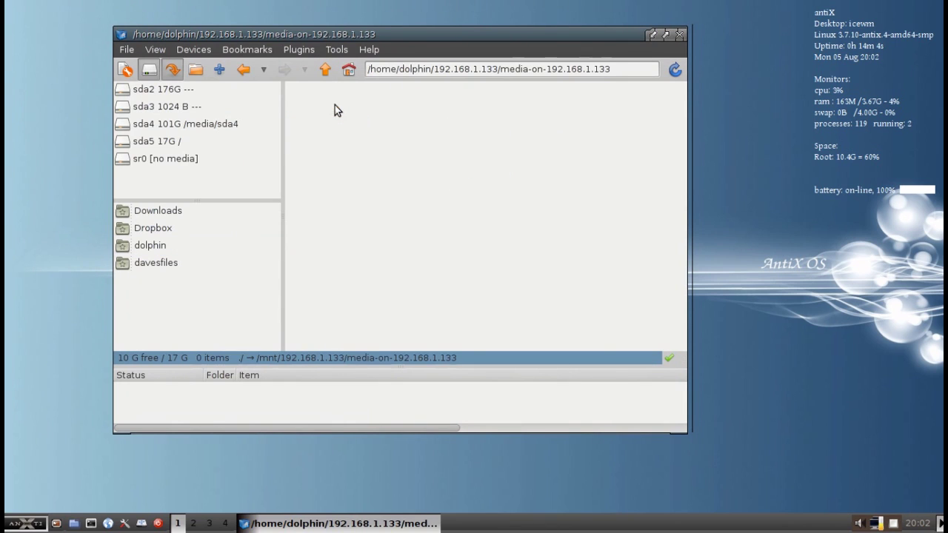
- Go up out of the media-on-192.168.1.133 folder and return to the home folder through its bookmark
{"action": "left_click", "coordinate": [178, 69]}
{"action": "left_click", "coordinate": [325, 68]}
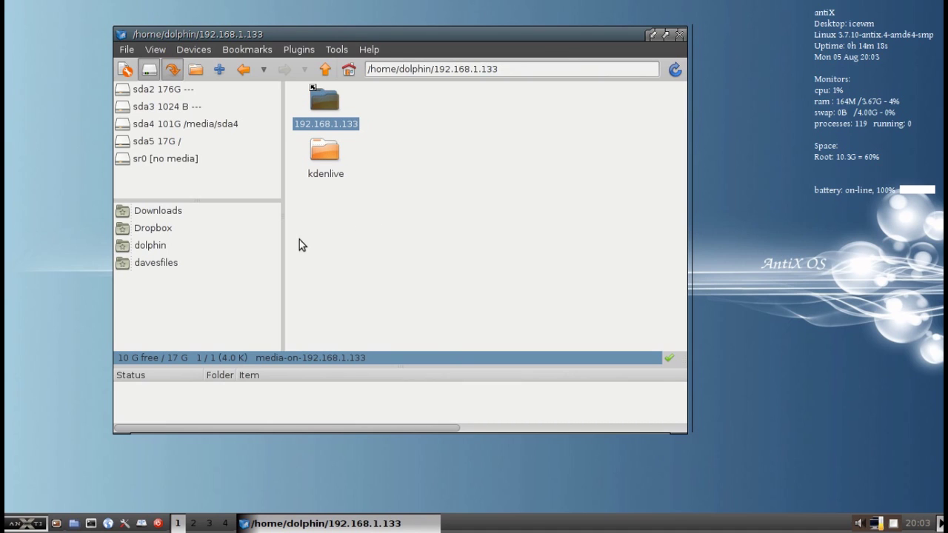
{"action": "left_click", "coordinate": [222, 245]}
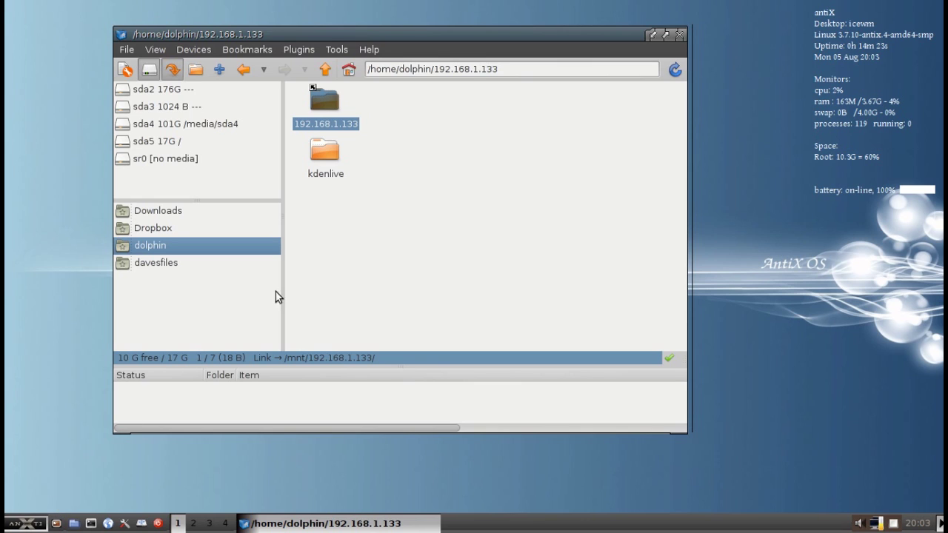
- Add a custom SpaceFM tool command named "Connect to MediaPC" that runs connectshares
{"action": "left_click", "coordinate": [336, 49]}
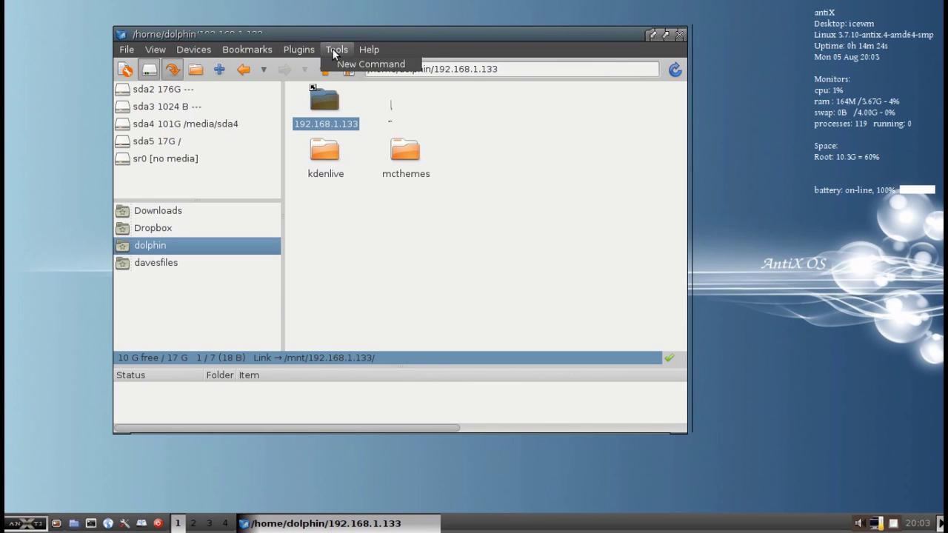
{"action": "left_click", "coordinate": [368, 65]}
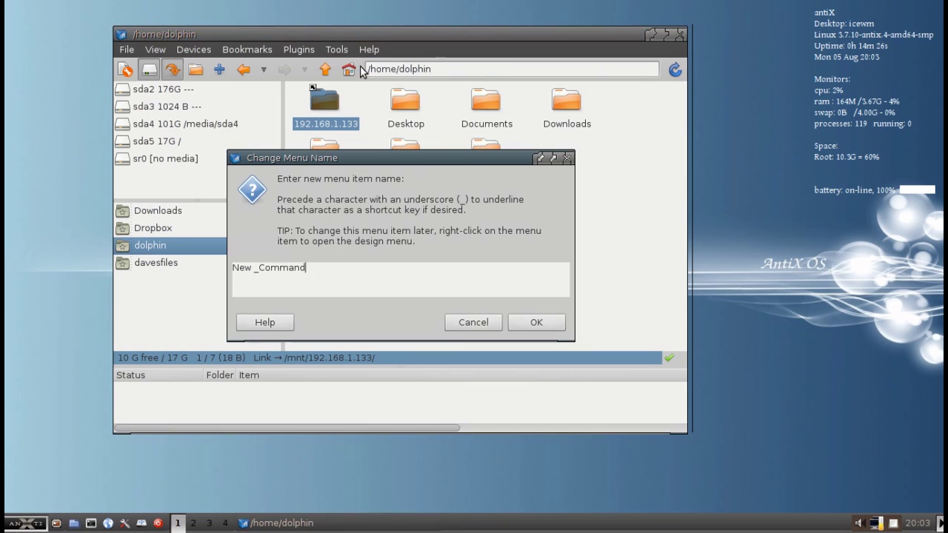
{"action": "left_click_drag", "start_coordinate": [304, 268], "coordinate": [224, 271]}
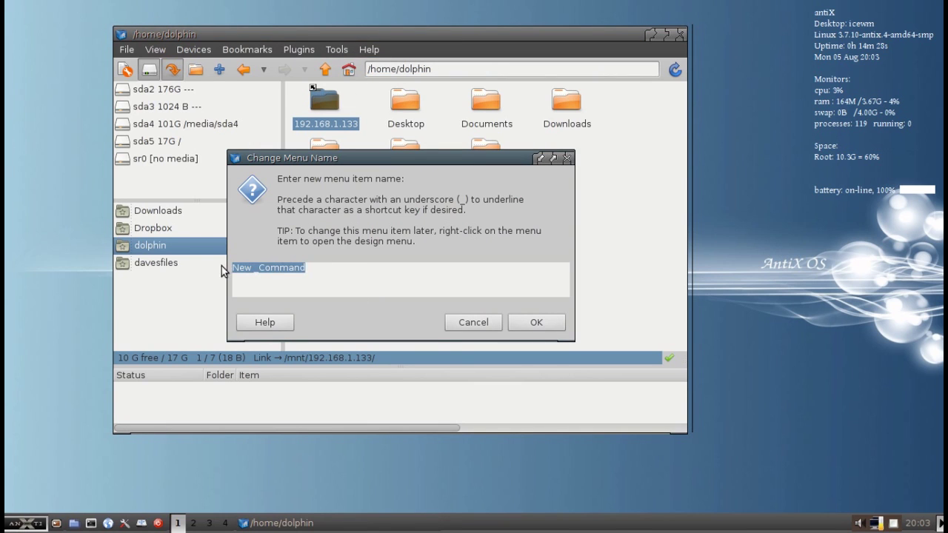
{"action": "type", "text": "Co"}
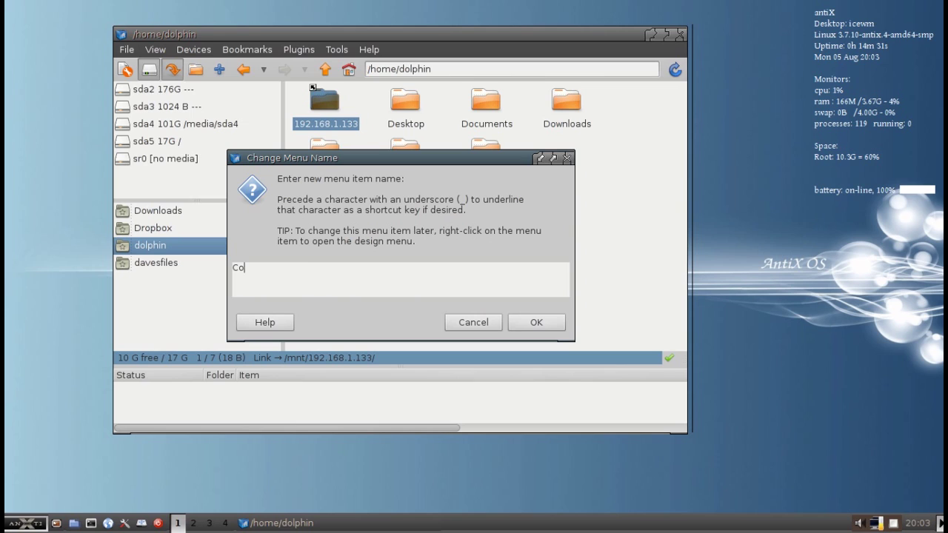
{"action": "type", "text": "nnect to MediaPC"}
{"action": "left_click", "coordinate": [536, 323]}
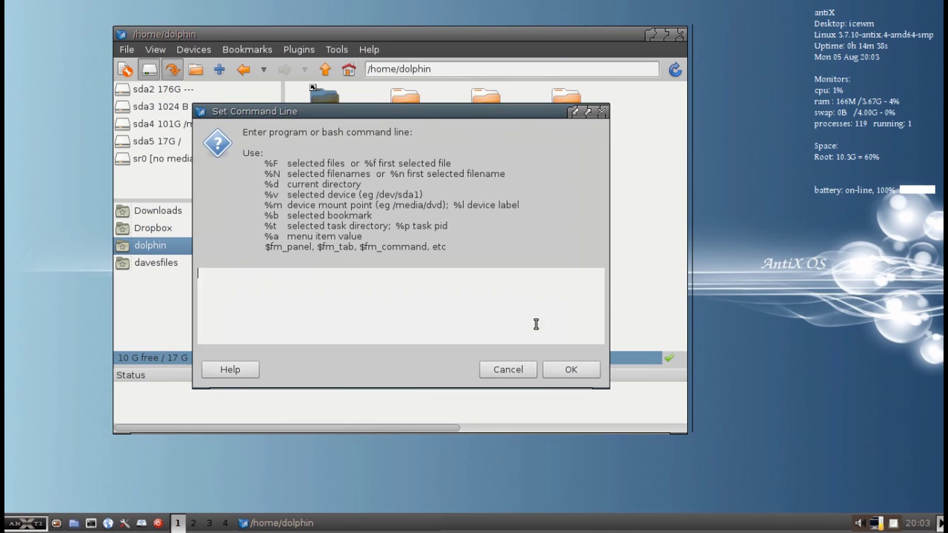
{"action": "type", "text": "connectshares"}
{"action": "left_click", "coordinate": [568, 372]}
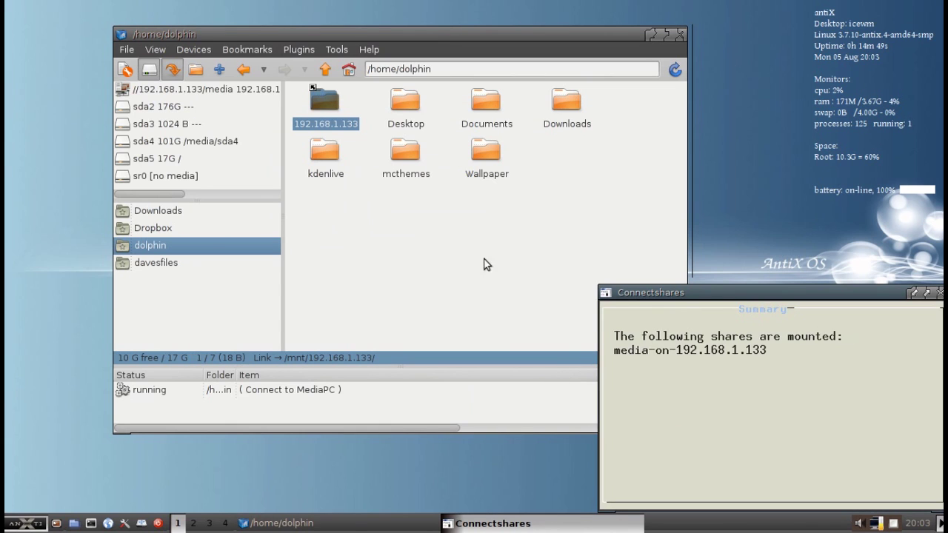
- Check the contents of media-on-192.168.1.133 through the home folder's 192.168.1.133 link, and go back up one folder
{"action": "double_click", "coordinate": [325, 104]}
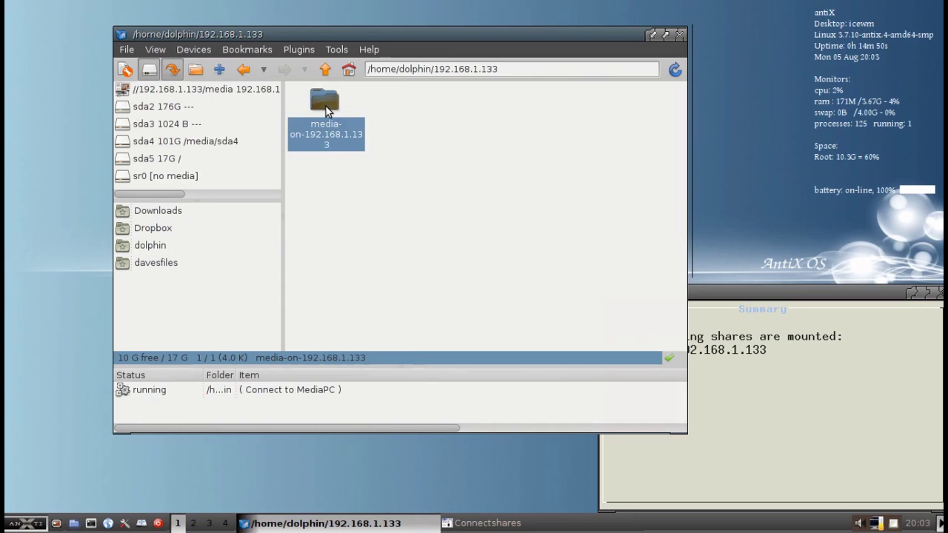
{"action": "double_click", "coordinate": [327, 109]}
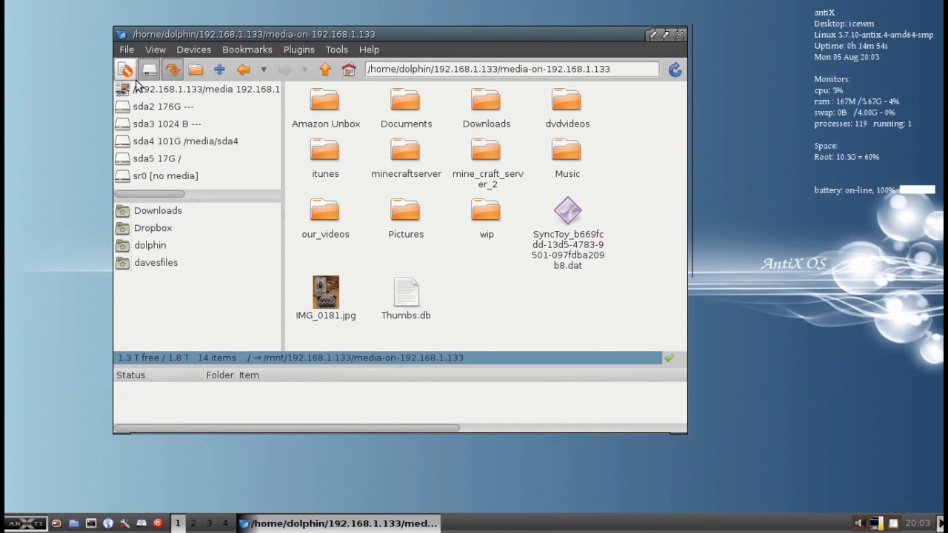
{"action": "left_click", "coordinate": [325, 69]}
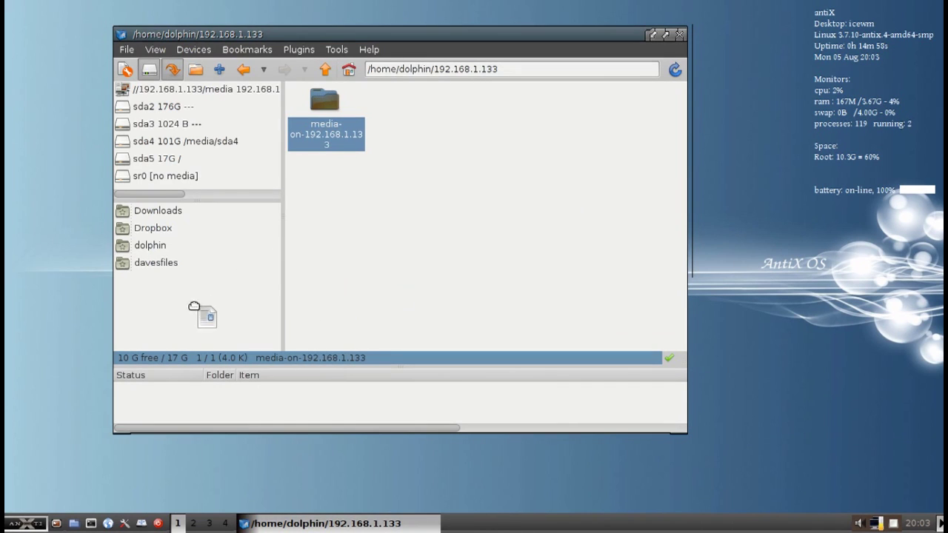
- Reopen the media-on-192.168.1.133 folder and add it to the bookmarks
{"action": "right_click", "coordinate": [323, 106]}
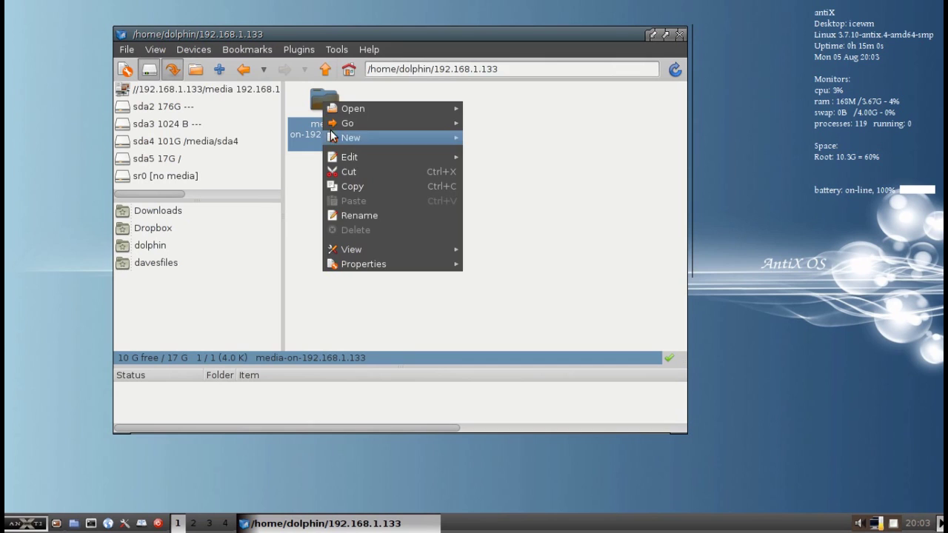
{"action": "left_click", "coordinate": [324, 108]}
{"action": "left_click", "coordinate": [235, 49]}
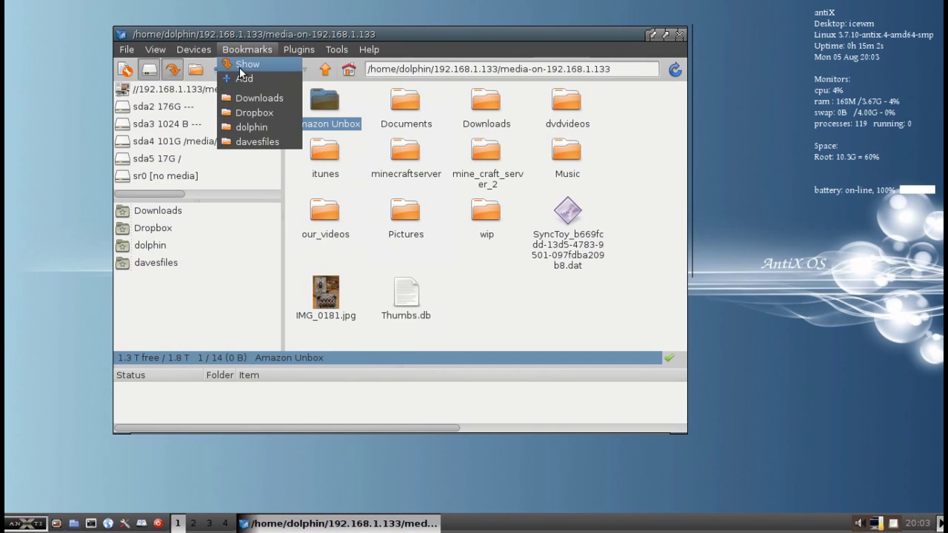
{"action": "left_click", "coordinate": [245, 70]}
- Test the new media-on-192.168.1.133 bookmark by opening it from the home folder
{"action": "left_click", "coordinate": [176, 286]}
{"action": "left_click", "coordinate": [159, 265]}
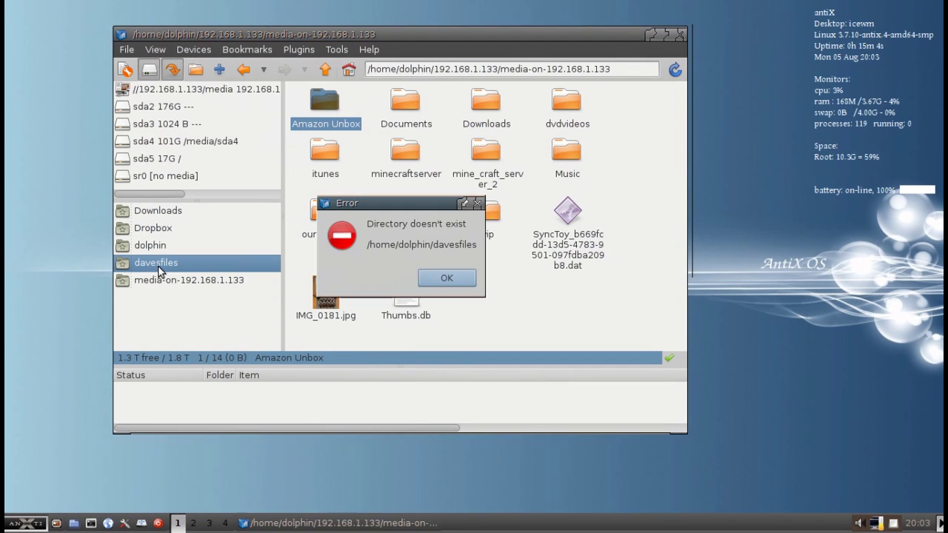
{"action": "left_click", "coordinate": [442, 278]}
{"action": "left_click", "coordinate": [164, 248]}
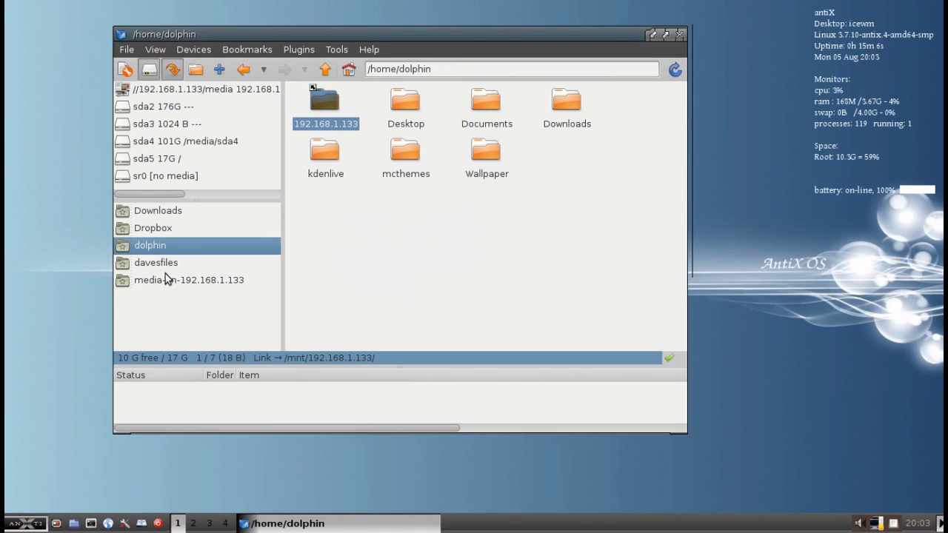
{"action": "left_click", "coordinate": [168, 281]}
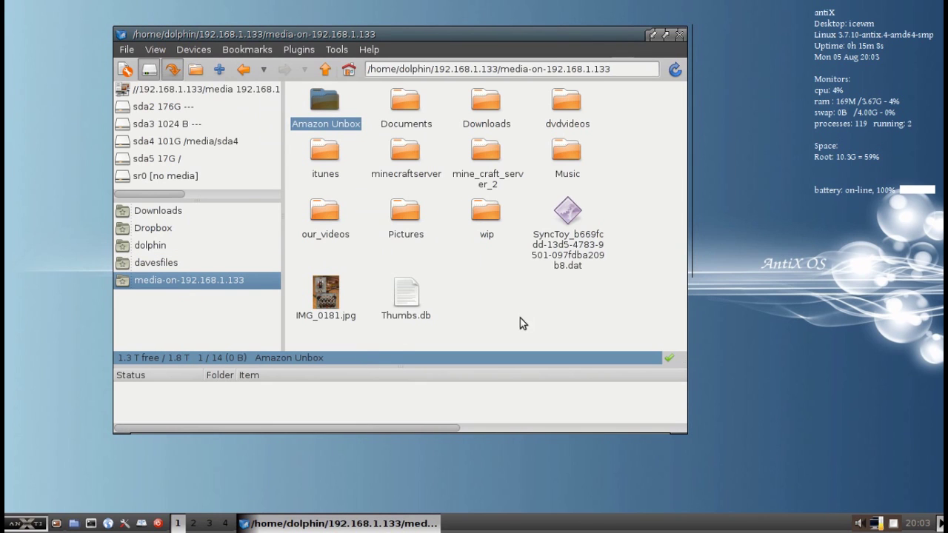
- Add a second custom tool command after Connect to MediaPC and name it "DIsconnect Shares"
{"action": "left_click", "coordinate": [337, 50]}
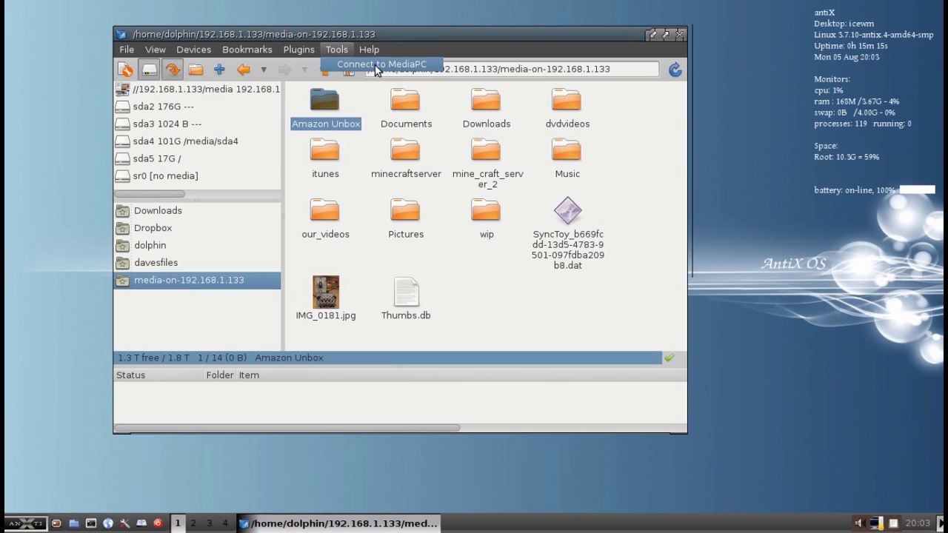
{"action": "right_click", "coordinate": [329, 67]}
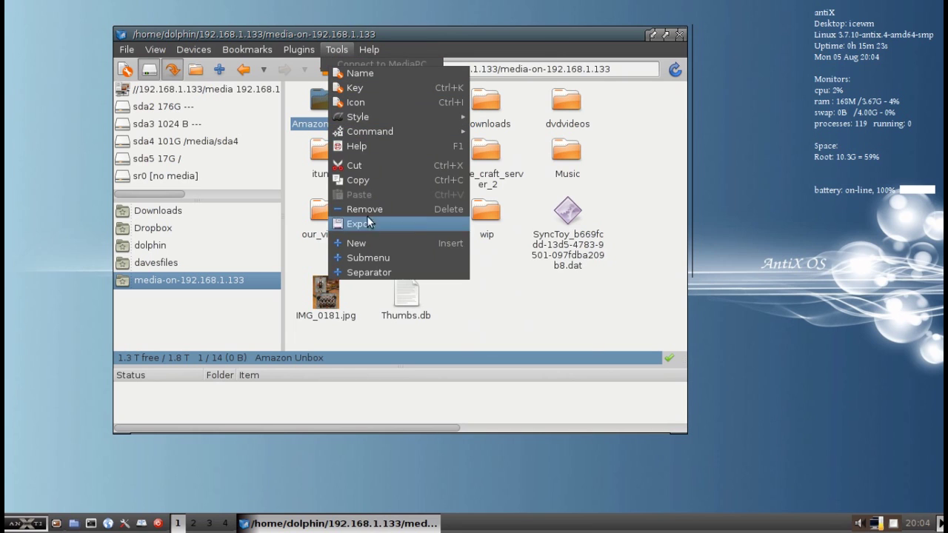
{"action": "left_click", "coordinate": [377, 243]}
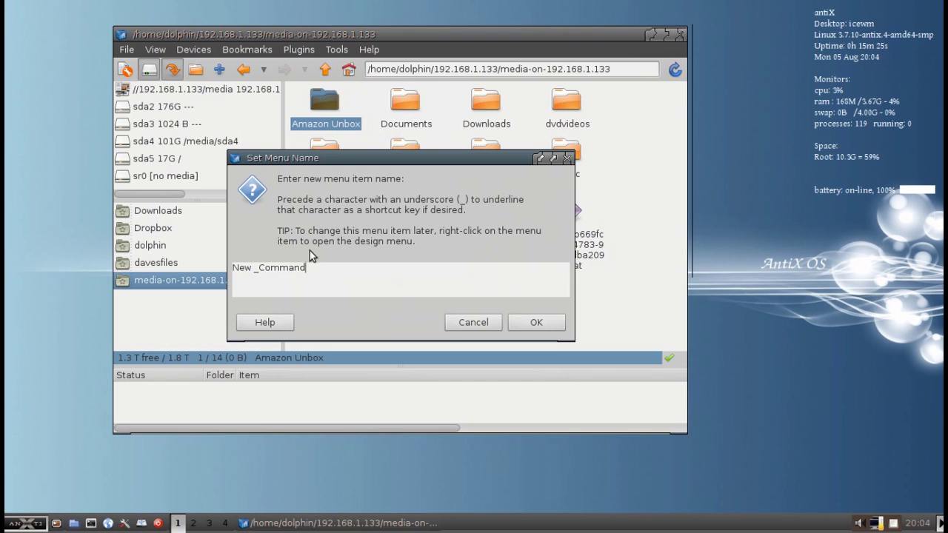
{"action": "left_click", "coordinate": [266, 267]}
{"action": "key", "text": "Delete"}
{"action": "key", "text": "Delete"}
{"action": "key", "text": "Delete"}
{"action": "key", "text": "Delete"}
{"action": "key", "text": "Delete"}
{"action": "key", "text": "Delete"}
{"action": "key", "text": "BackSpace"}
{"action": "key", "text": "BackSpace"}
{"action": "key", "text": "BackSpace"}
{"action": "key", "text": "BackSpace"}
{"action": "key", "text": "BackSpace"}
{"action": "key", "text": "BackSpace"}
{"action": "type", "text": "DIscc"}
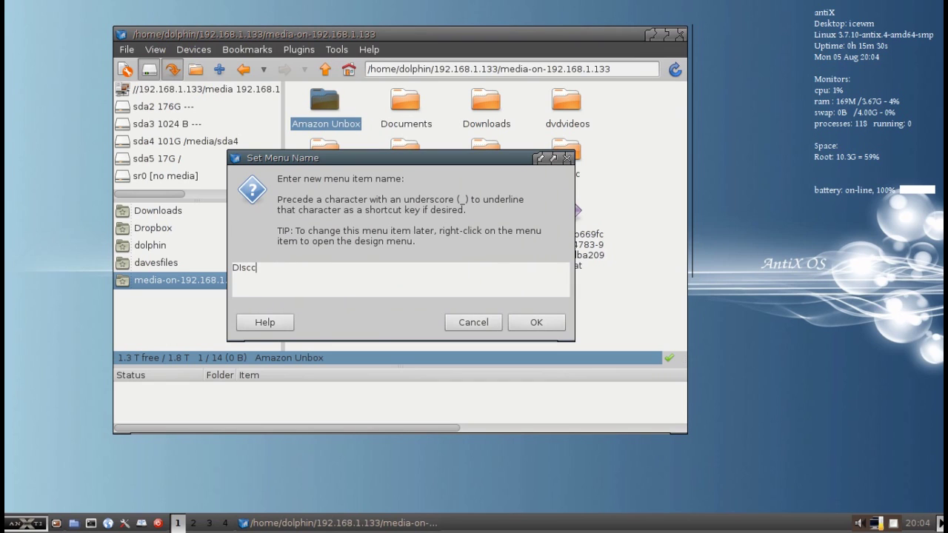
{"action": "key", "text": "BackSpace"}
{"action": "type", "text": "onnect Medi"}
{"action": "key", "text": "BackSpace"}
{"action": "key", "text": "BackSpace"}
{"action": "key", "text": "BackSpace"}
{"action": "key", "text": "BackSpace"}
{"action": "type", "text": "Shares"}
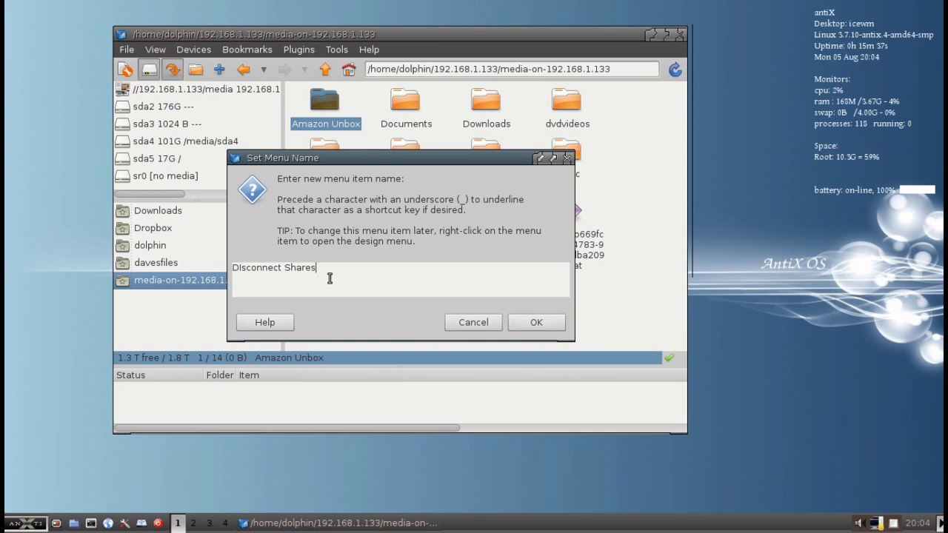
{"action": "left_click", "coordinate": [530, 327]}
- Set the new command's command line to disconnectshares
{"action": "type", "text": "disconnect"}
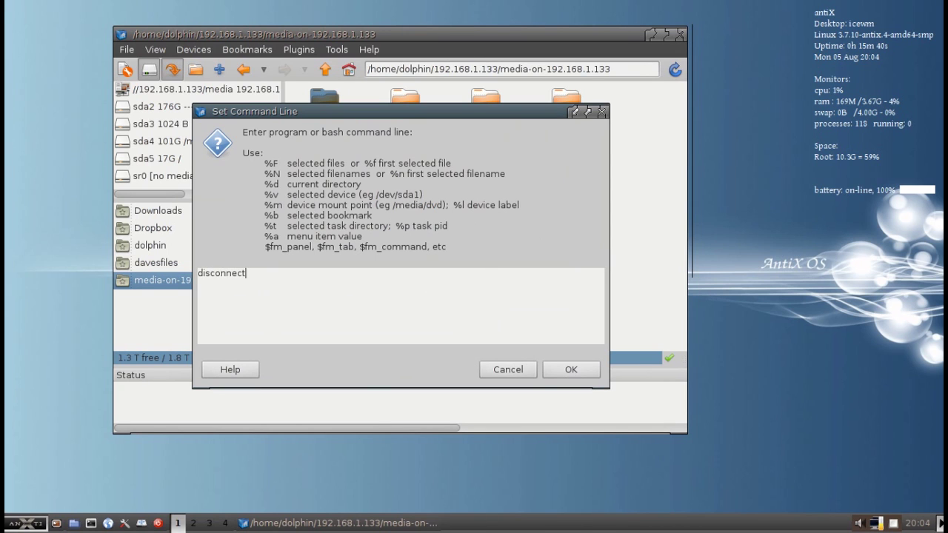
{"action": "type", "text": "shares"}
{"action": "left_click", "coordinate": [587, 375]}
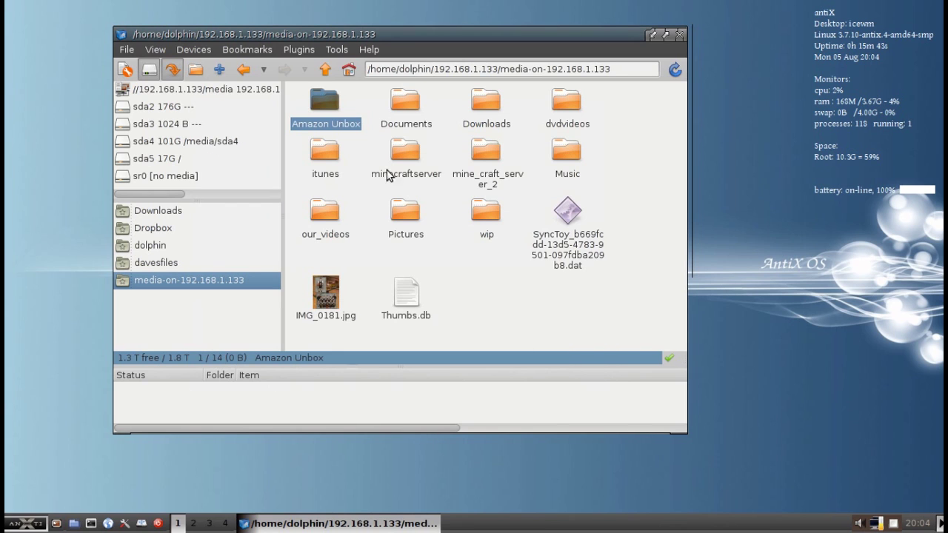
- Try to unmount media-on-192.168.1.133 with the custom DIsconnect Shares command while its folder is open, and dismiss the summary
{"action": "left_click", "coordinate": [333, 50]}
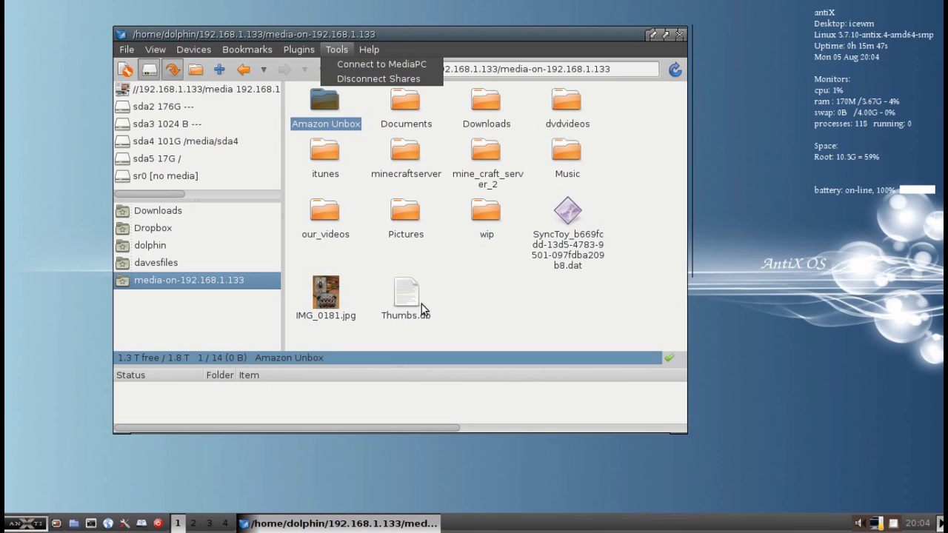
{"action": "left_click", "coordinate": [353, 79]}
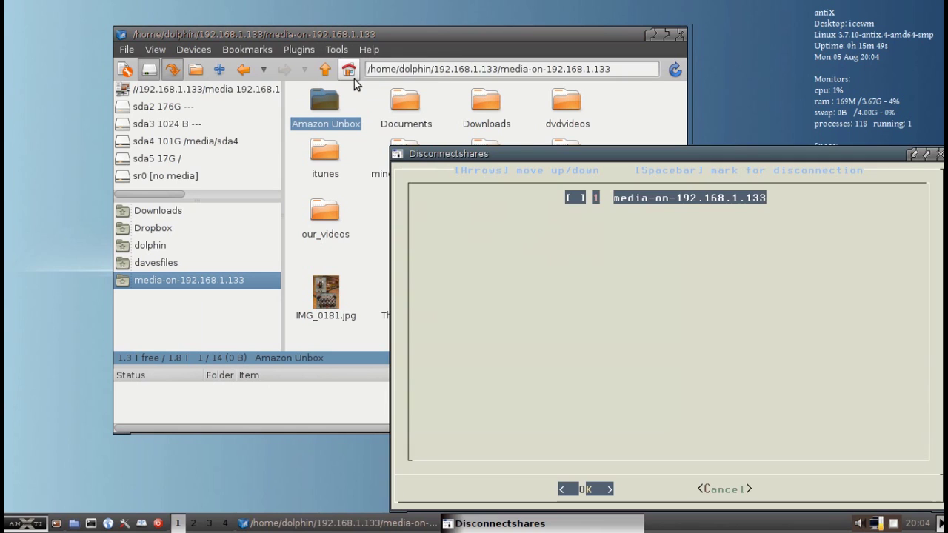
{"action": "key", "text": "space"}
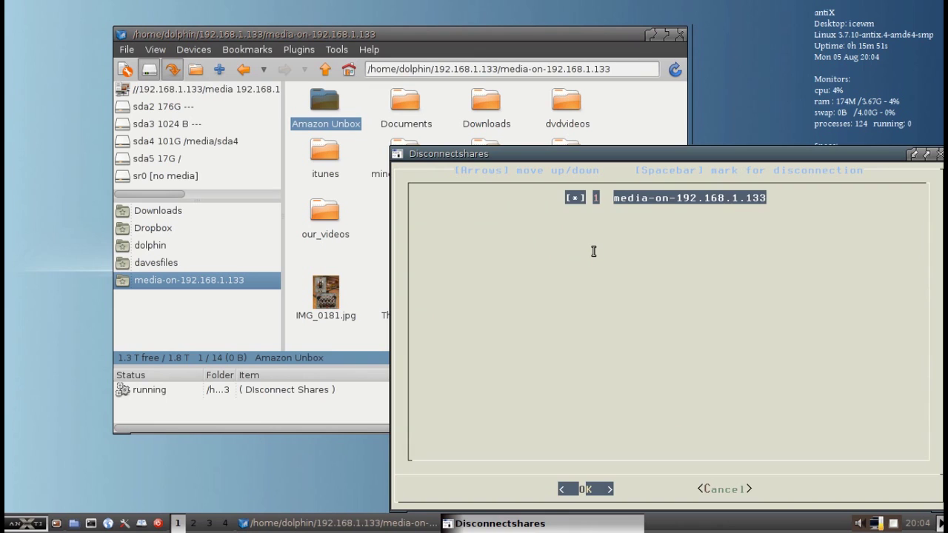
{"action": "key", "text": "Return"}
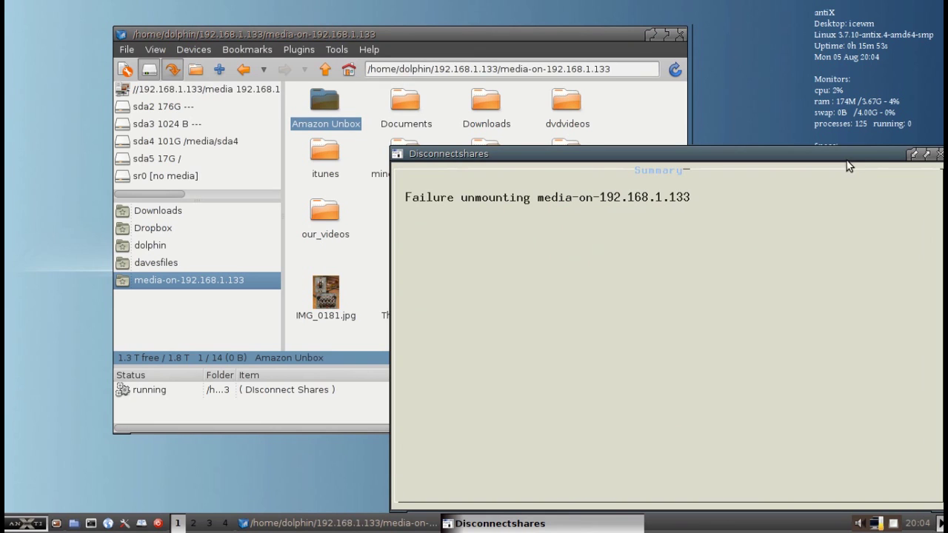
{"action": "key", "text": "Return"}
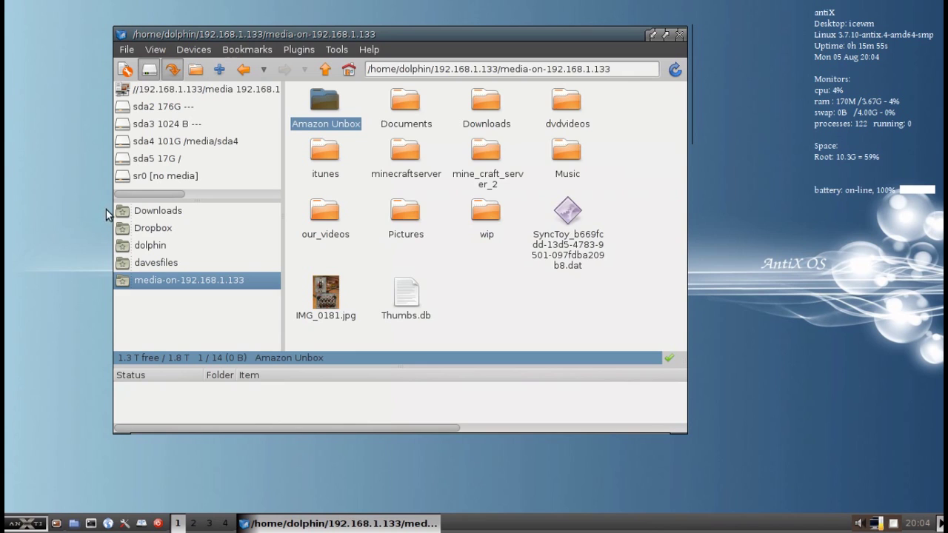
- Switch to the Downloads folder, unmount media-on-192.168.1.133 with the DIsconnect Shares command, and close the summary
{"action": "left_click", "coordinate": [176, 213]}
{"action": "left_click", "coordinate": [327, 51]}
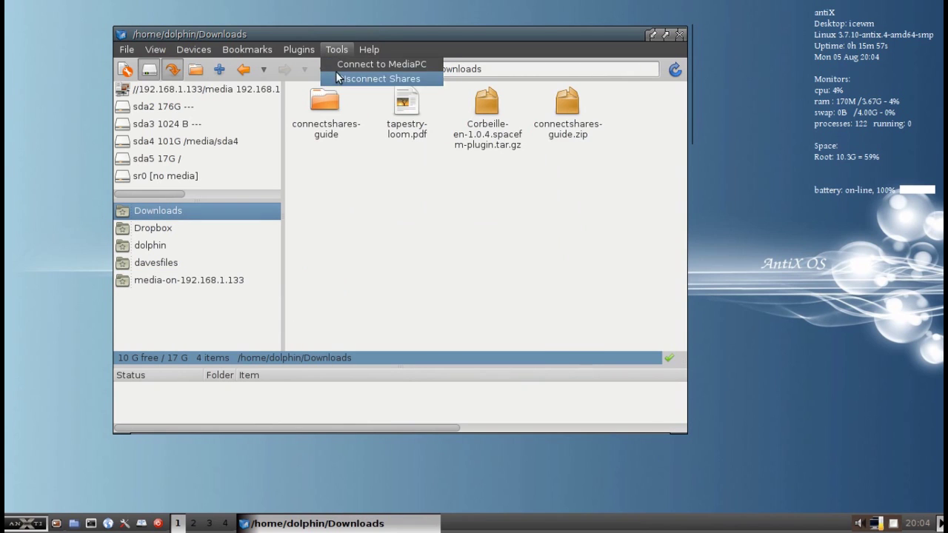
{"action": "left_click", "coordinate": [339, 79]}
{"action": "key", "text": "space"}
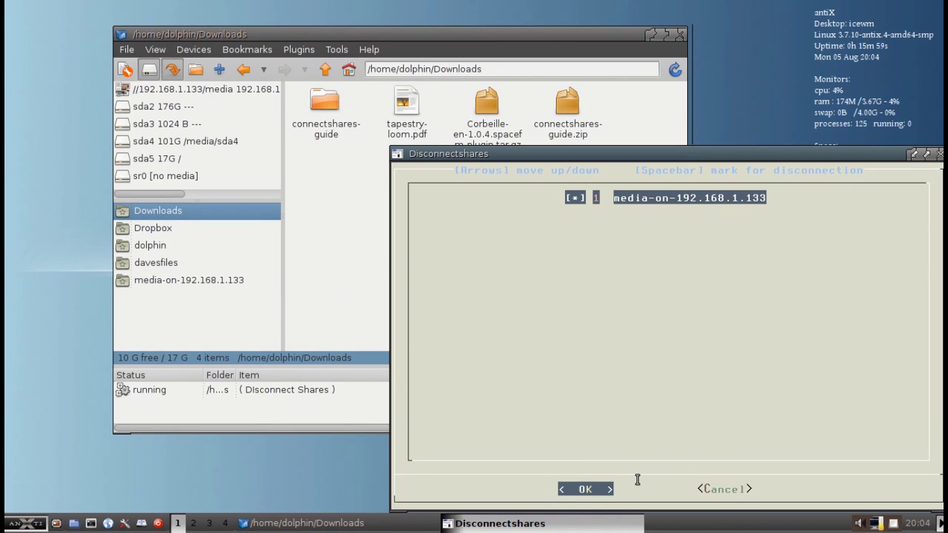
{"action": "key", "text": "Return"}
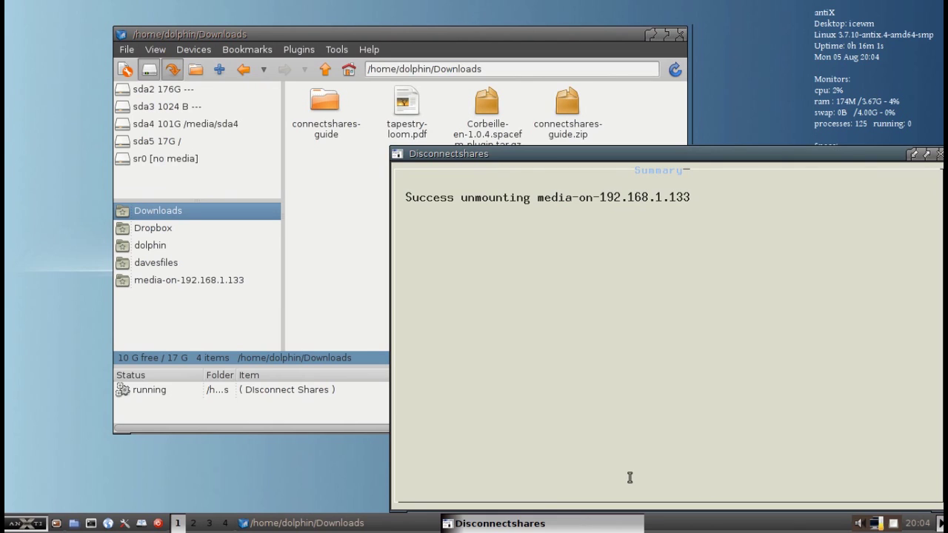
{"action": "left_click", "coordinate": [940, 155]}
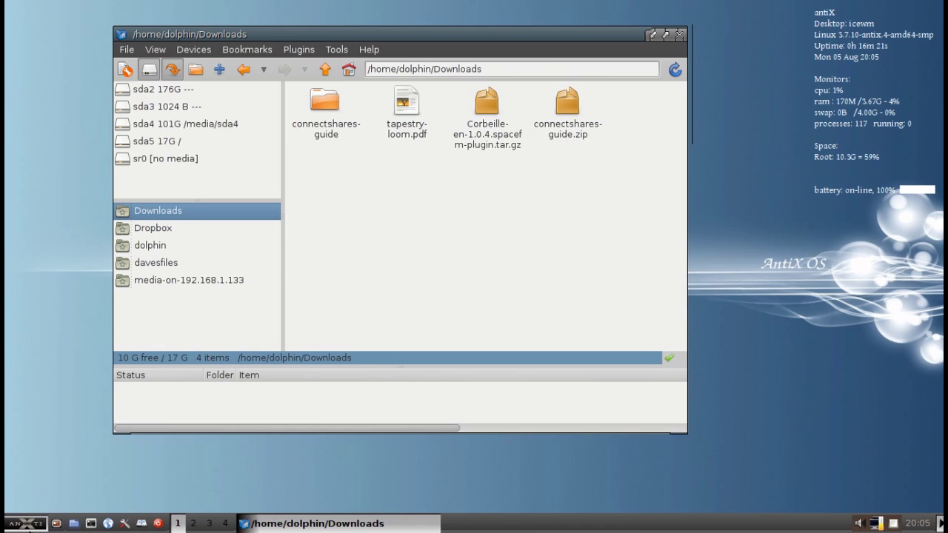
{"action": "left_click", "coordinate": [24, 522]}
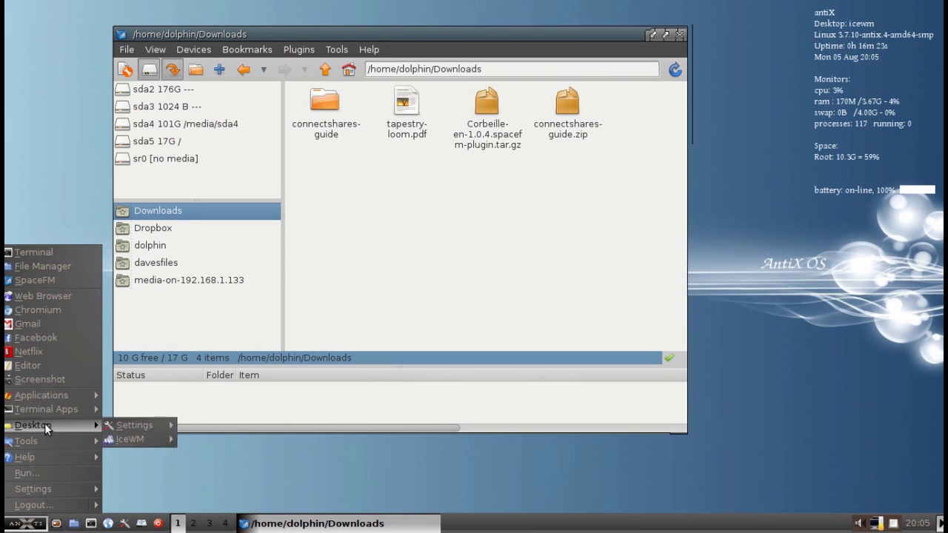
{"action": "mouse_move", "coordinate": [52, 438]}
{"action": "left_click", "coordinate": [344, 456]}
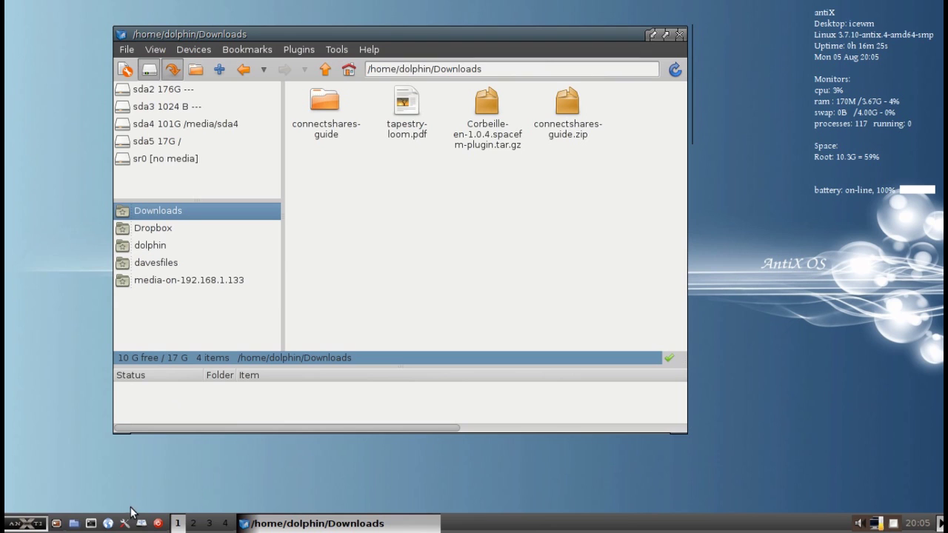
- Minimize the file manager, open the IceWM settings files from antiX Control Center, and show the startup file
{"action": "left_click", "coordinate": [124, 523]}
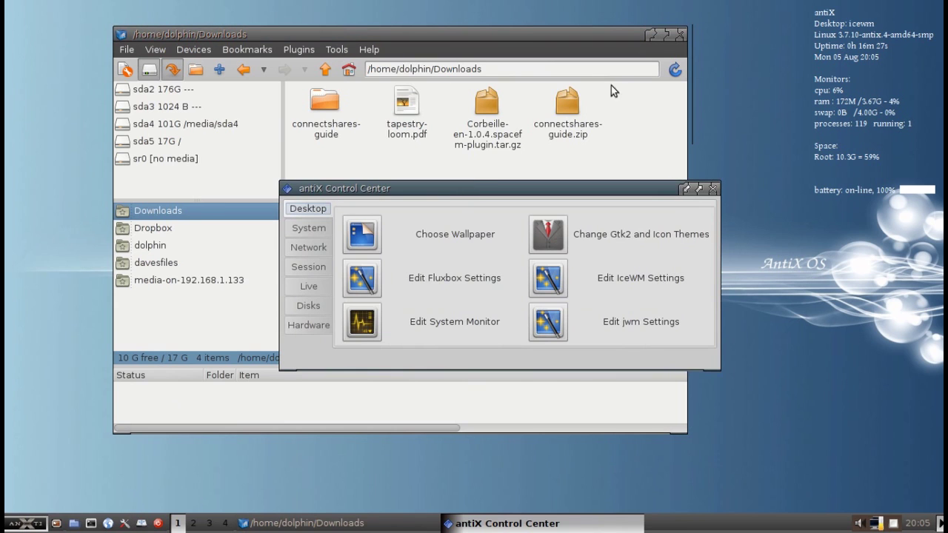
{"action": "left_click", "coordinate": [651, 35]}
{"action": "left_click_drag", "start_coordinate": [484, 189], "coordinate": [465, 155]}
{"action": "left_click", "coordinate": [545, 245]}
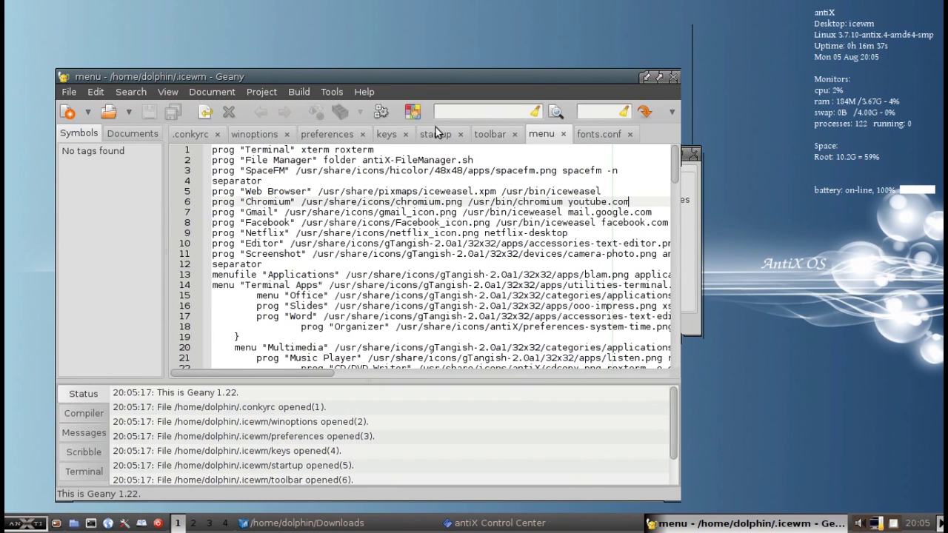
{"action": "left_click", "coordinate": [436, 134]}
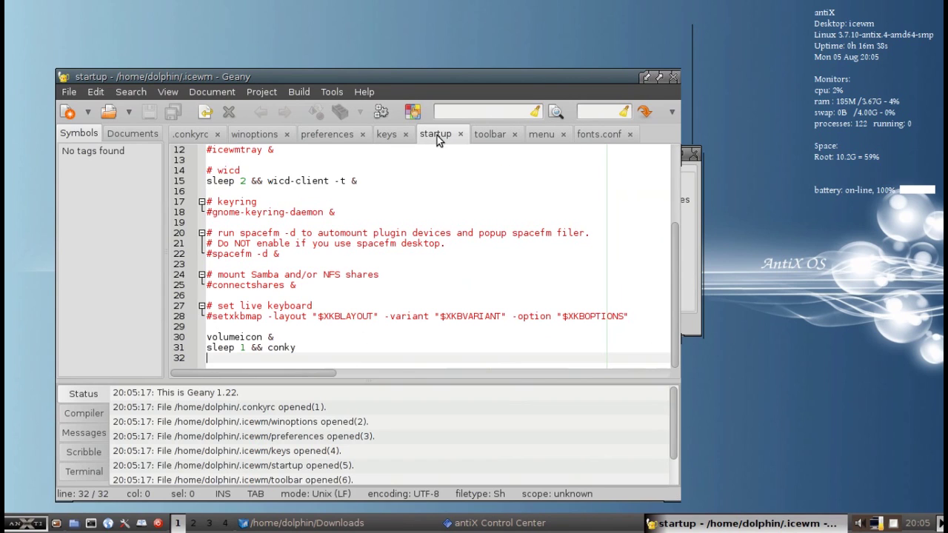
- Uncomment the connectshares & line under the Samba and/or NFS shares comment in the startup file
{"action": "left_click", "coordinate": [247, 278]}
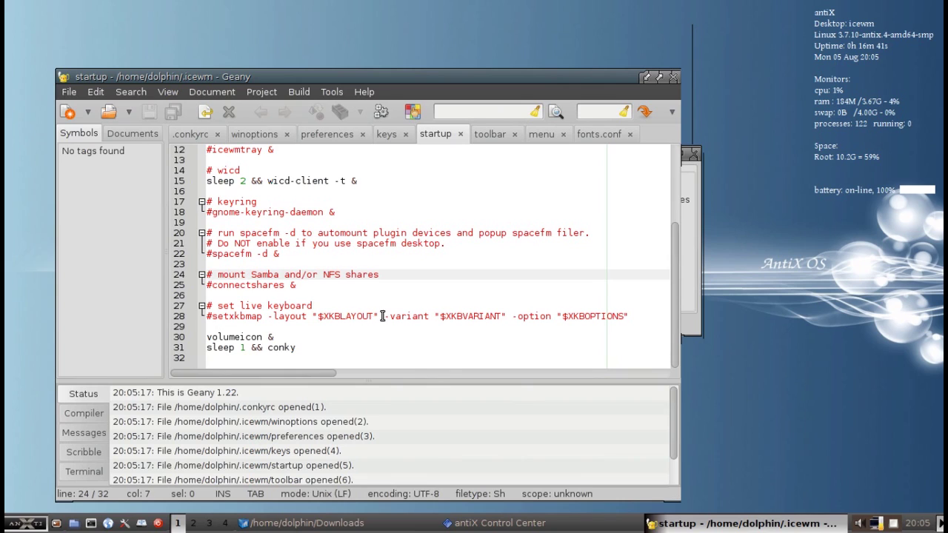
{"action": "key", "text": "Down"}
{"action": "key", "text": "Left"}
{"action": "key", "text": "Left"}
{"action": "key", "text": "Left"}
{"action": "key", "text": "Left"}
{"action": "key", "text": "Left"}
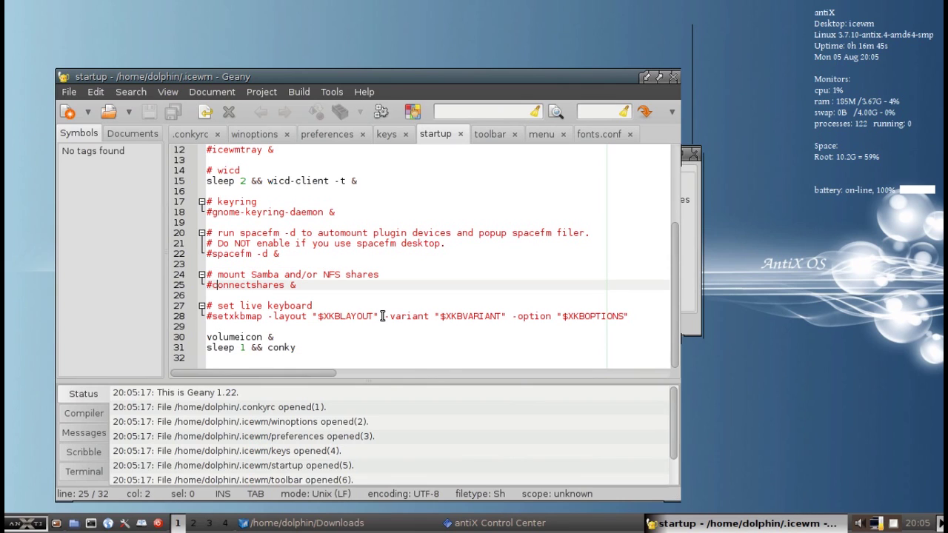
{"action": "key", "text": "Left"}
{"action": "key", "text": "BackSpace"}
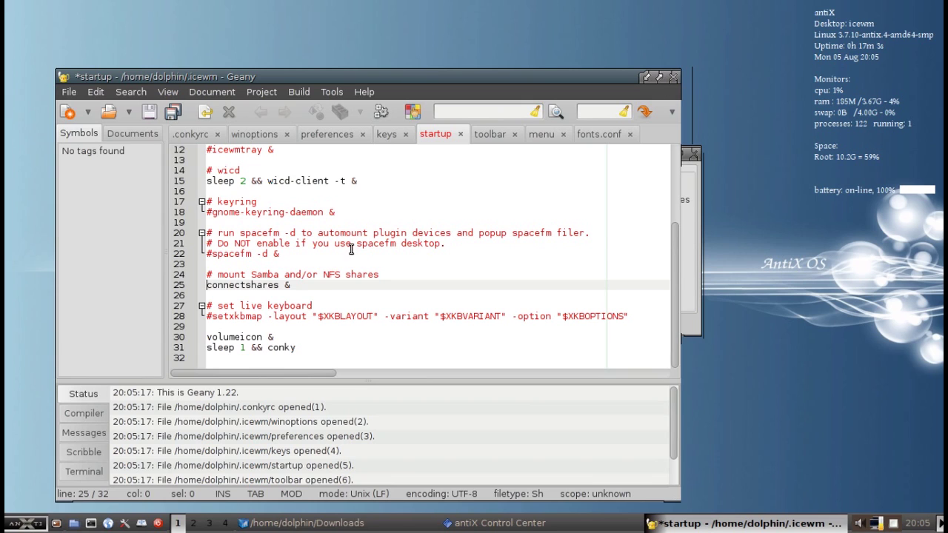
- Comment out the connectshares & line again, and close the editor and the antiX Control Center
{"action": "type", "text": "#"}
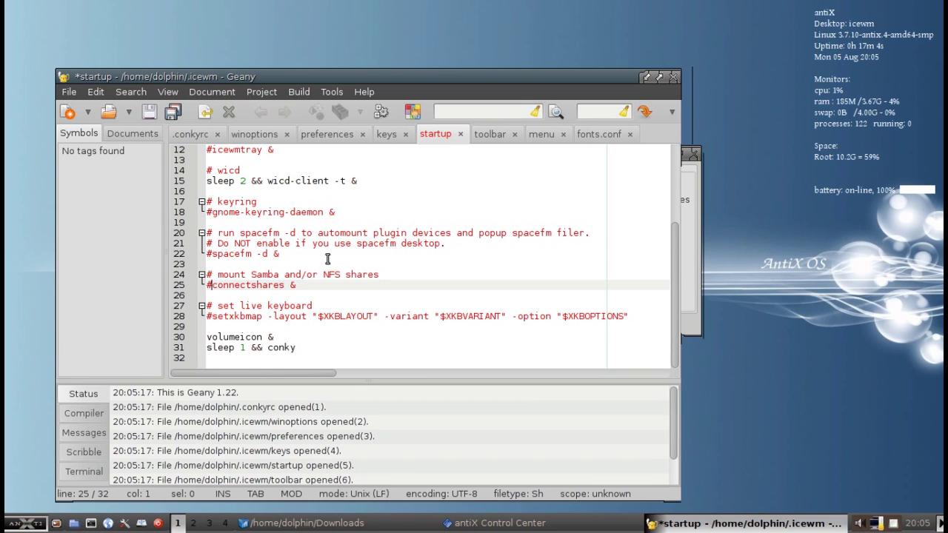
{"action": "left_click", "coordinate": [674, 76]}
{"action": "left_click", "coordinate": [388, 333]}
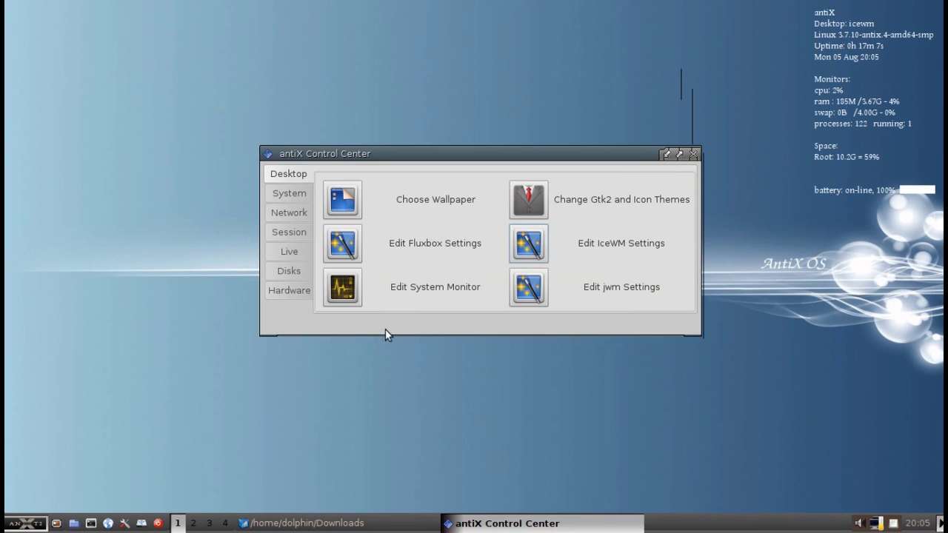
{"action": "left_click", "coordinate": [695, 154]}
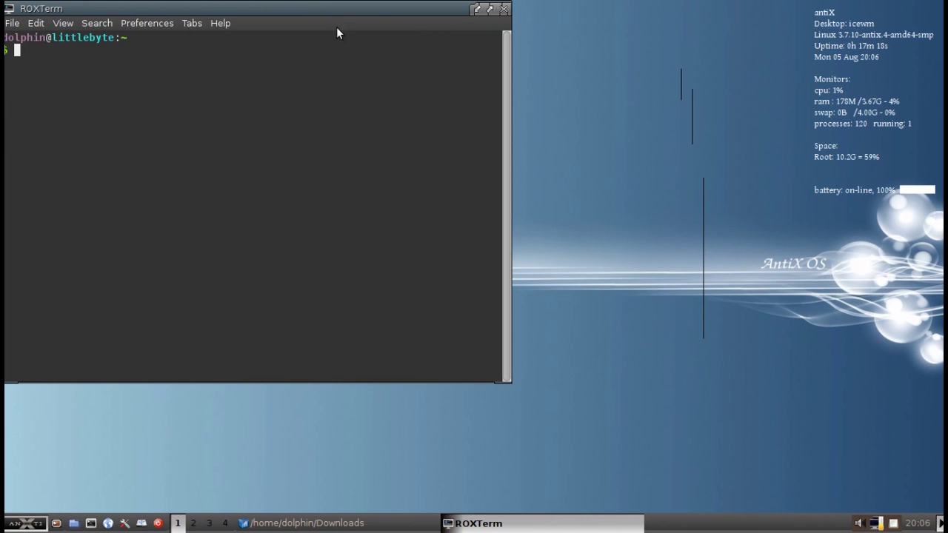
- Try to mount the shares from the terminal with sudo connectshares, entering the account password, and dismiss the resulting dialog
{"action": "mouse_move", "coordinate": [317, 9]}
{"action": "left_mouse_down"}
{"action": "mouse_move", "coordinate": [340, 20]}
{"action": "mouse_move", "coordinate": [320, 25]}
{"action": "left_mouse_up"}
{"action": "type", "text": "sud"}
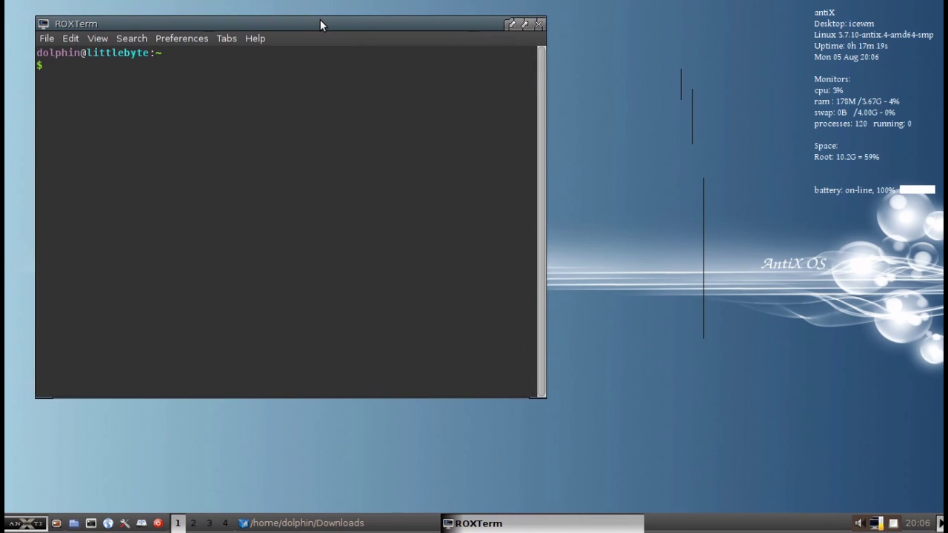
{"action": "type", "text": "o connectshares"}
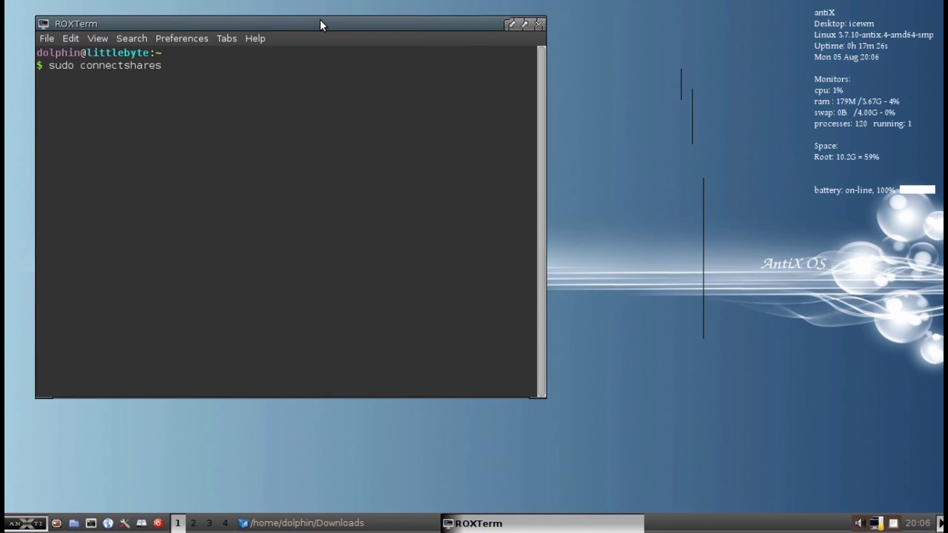
{"action": "key", "text": "Return"}
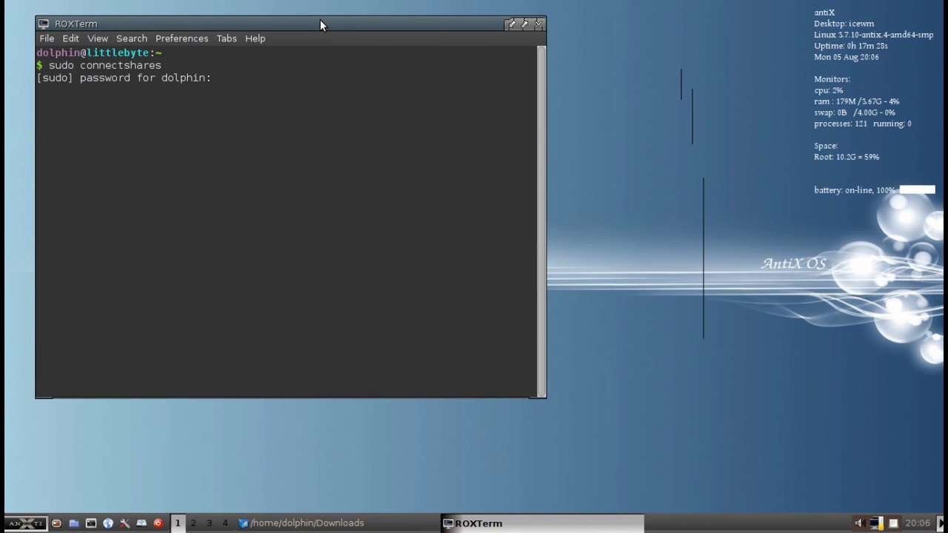
{"action": "key", "text": "Return"}
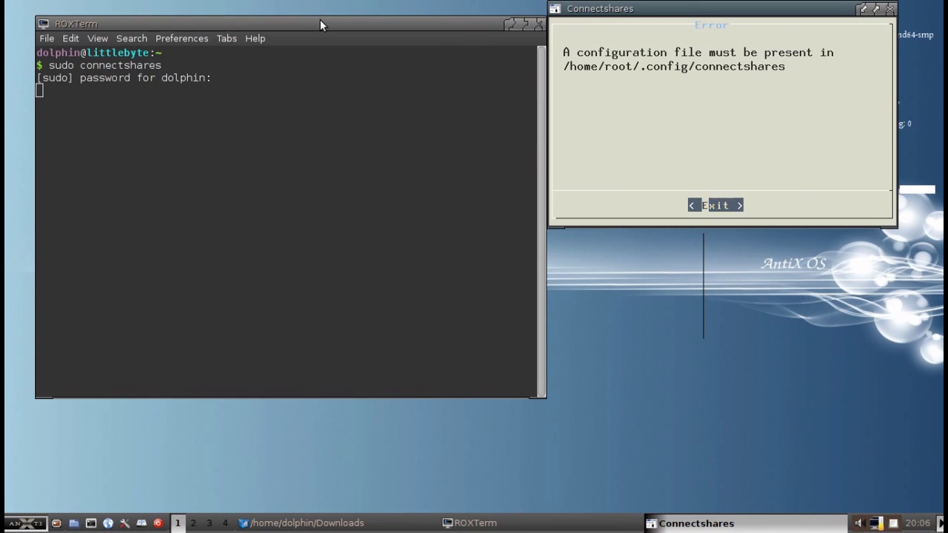
{"action": "key", "text": "Return"}
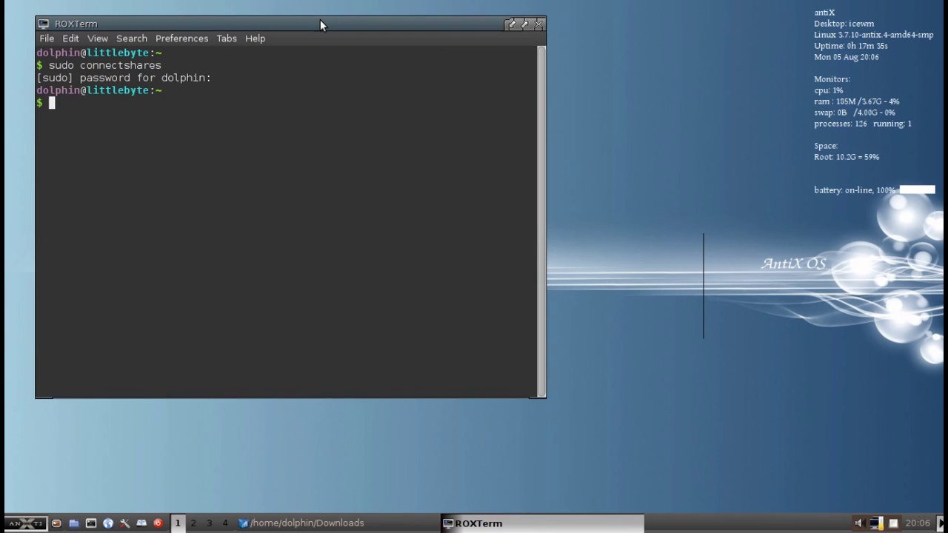
- Mount the shares from the terminal by running sudo connectshares.sh
{"action": "key", "text": "Up"}
{"action": "type", "text": "."}
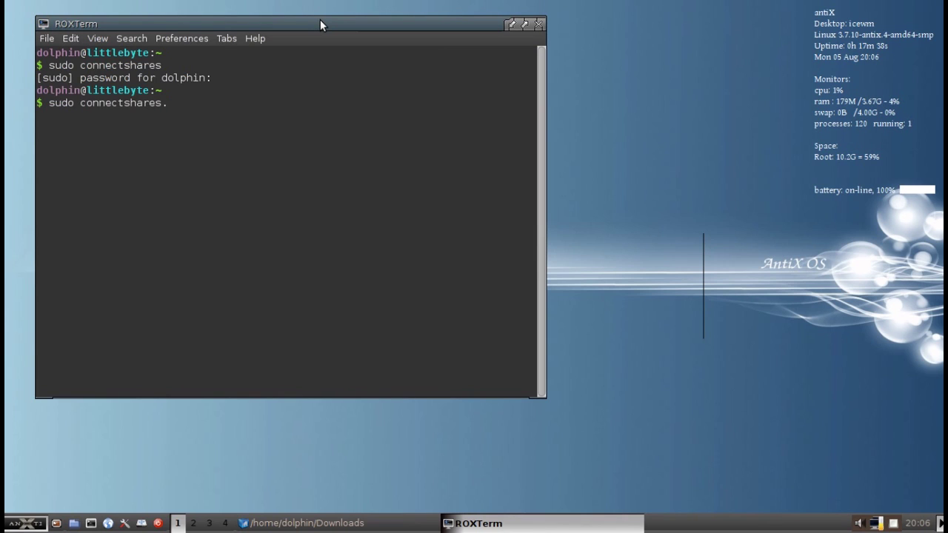
{"action": "type", "text": "sh"}
{"action": "key", "text": "Return"}
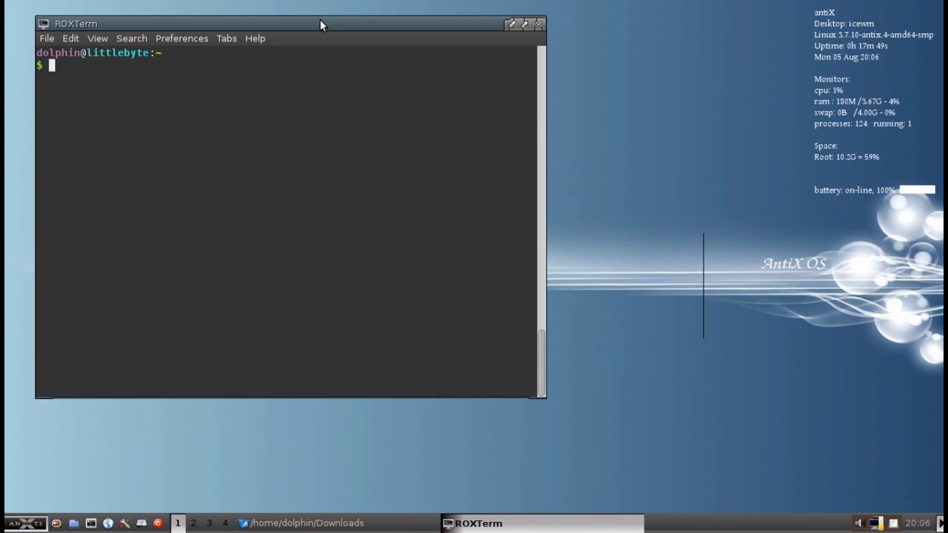
- List the home folder's contents in the terminal and change into the 192.168.1.133 directory
{"action": "type", "text": "cd"}
{"action": "key", "text": "BackSpace"}
{"action": "key", "text": "BackSpace"}
{"action": "type", "text": "ls"}
{"action": "key", "text": "Return"}
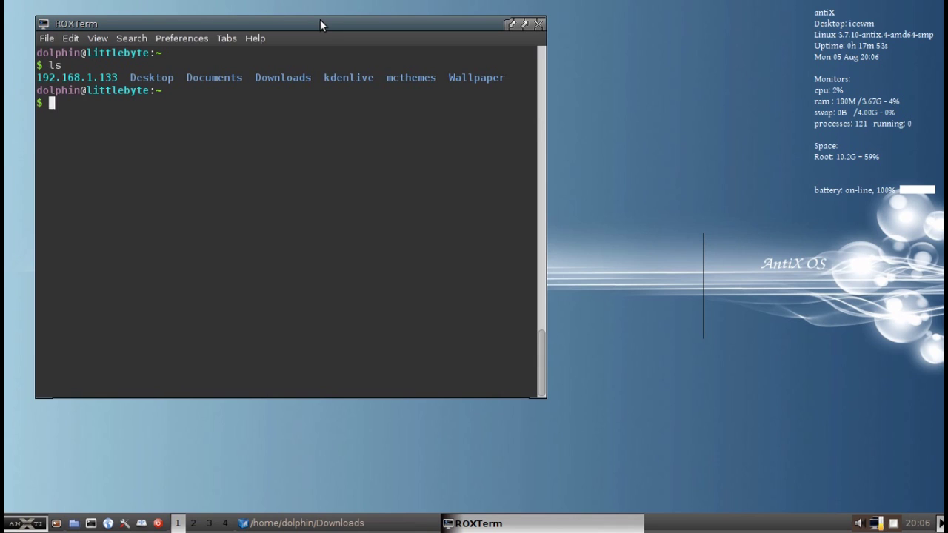
{"action": "type", "text": "cd 192.168.1.133"}
{"action": "key", "text": "Return"}
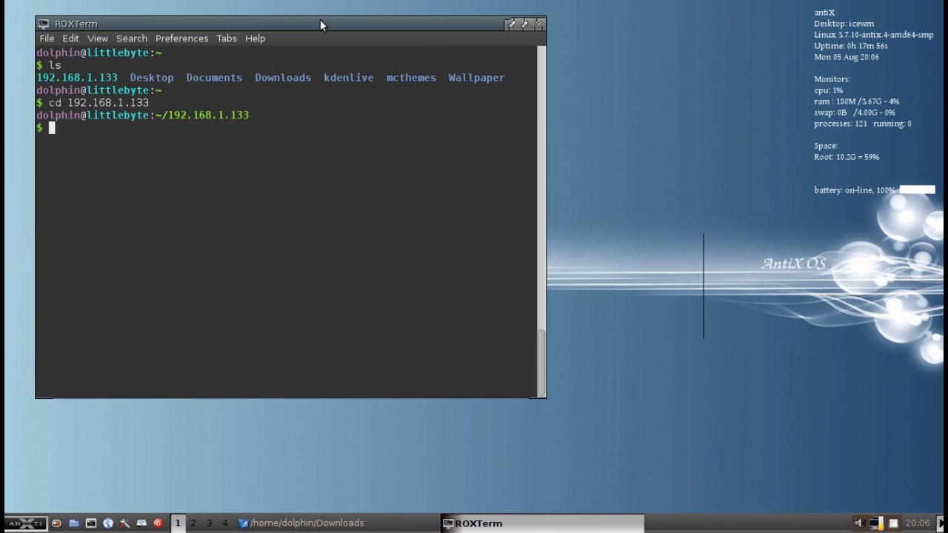
- List the 192.168.1.133 directory, change into media-on-192.168.1.133, and list the share's contents
{"action": "type", "text": "ls"}
{"action": "key", "text": "Return"}
{"action": "type", "text": "cd medi"}
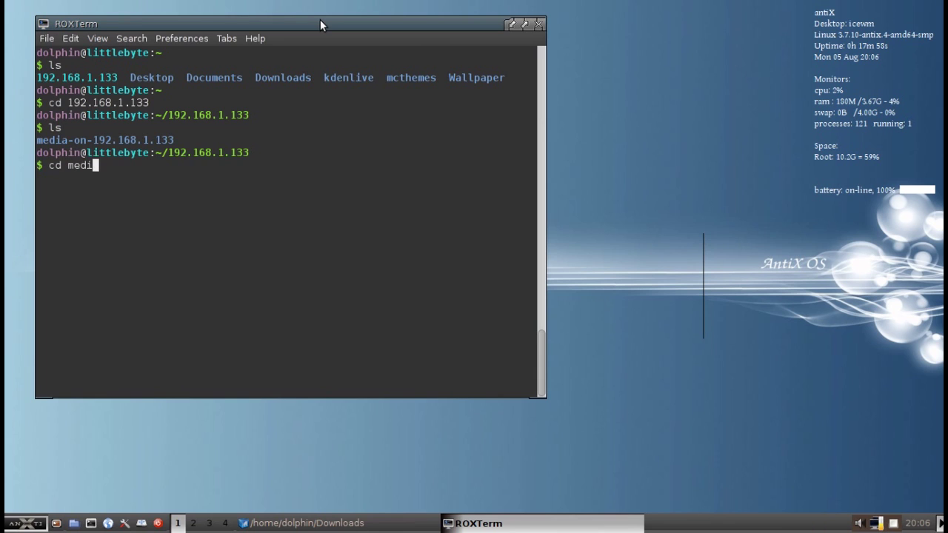
{"action": "key", "text": "Tab"}
{"action": "key", "text": "Return"}
{"action": "type", "text": "ls"}
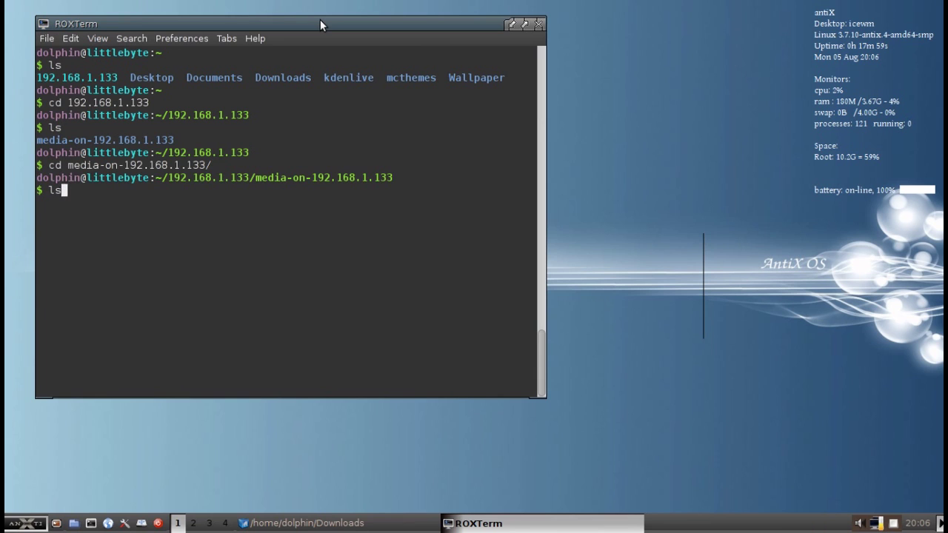
{"action": "key", "text": "Return"}
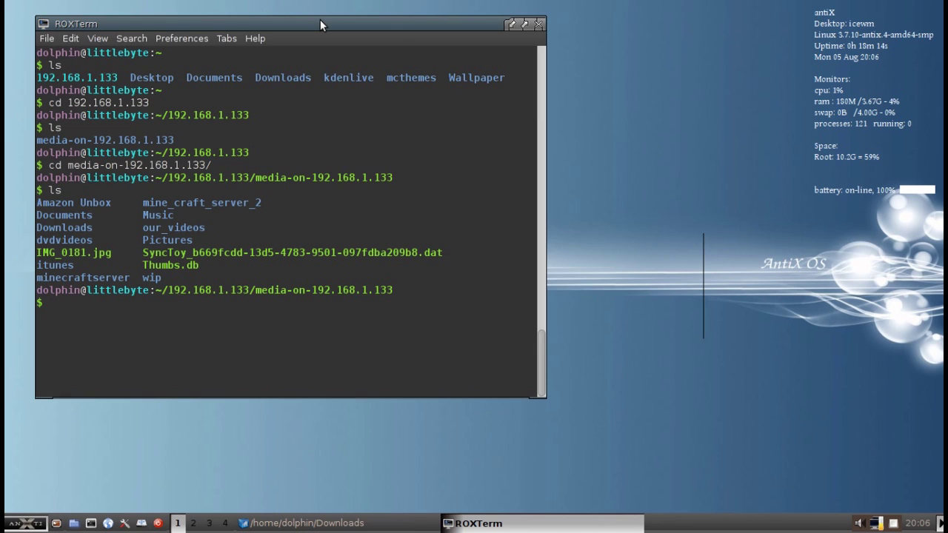
- Try to unmount media-on-192.168.1.133 with sudo disconnectshares.sh from inside the share's folder, and dismiss the summary
{"action": "type", "text": "sudo disconnectshares"}
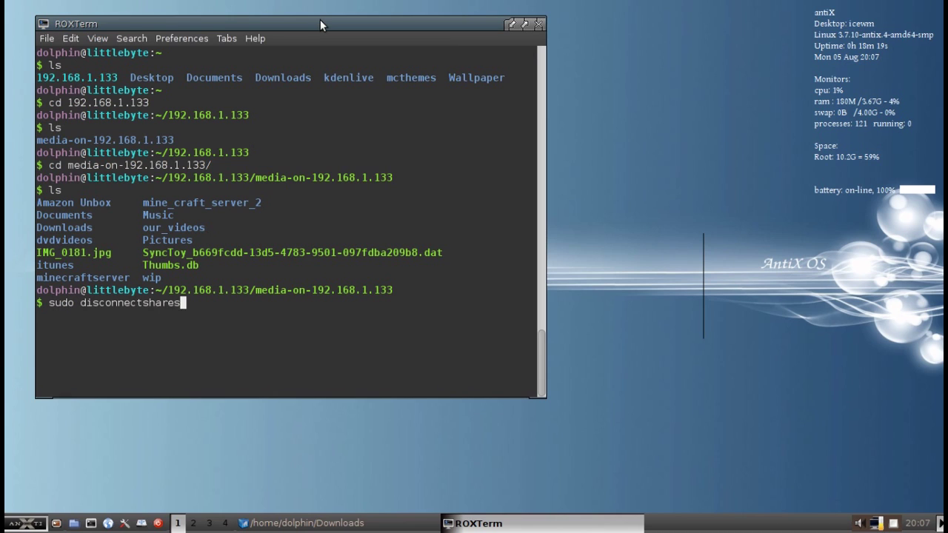
{"action": "key", "text": "Return"}
{"action": "key", "text": "space"}
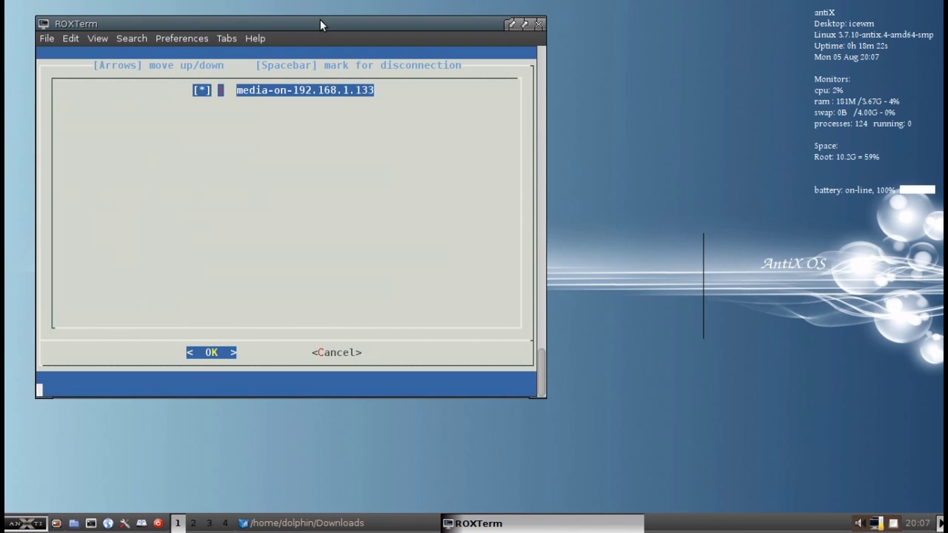
{"action": "key", "text": "Return"}
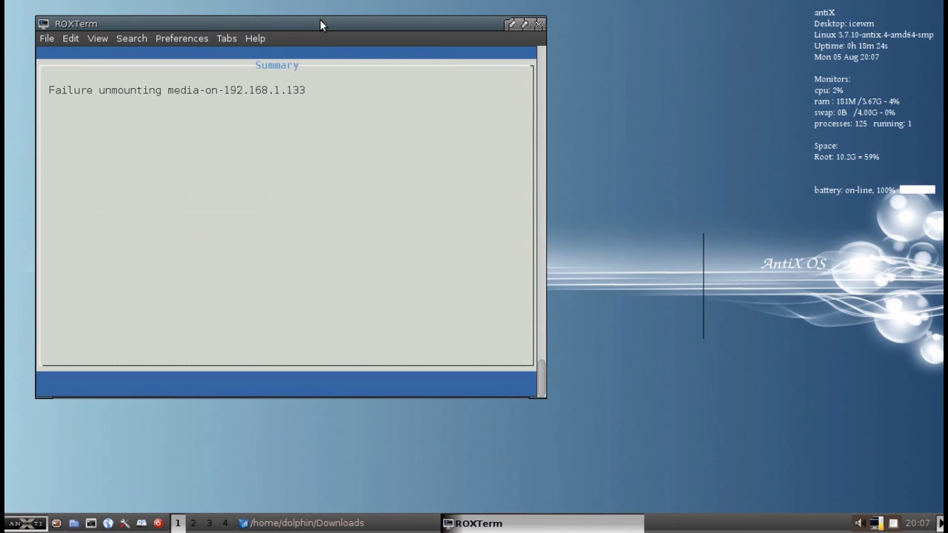
{"action": "key", "text": "Return"}
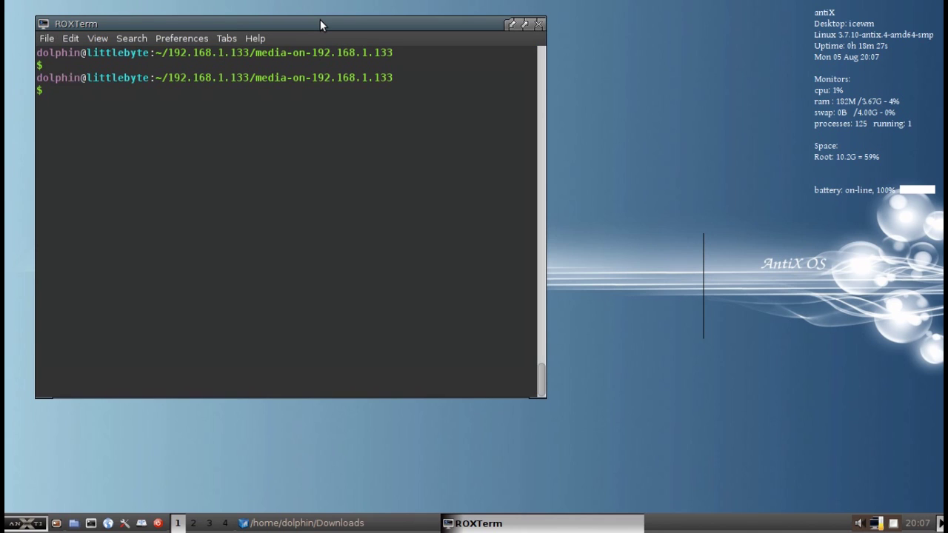
- From the home folder, unmount media-on-192.168.1.133 with sudo disconnectshares.sh and exit the terminal
{"action": "type", "text": "cd ~"}
{"action": "key", "text": "Return"}
{"action": "key", "text": "Up"}
{"action": "key", "text": "Up"}
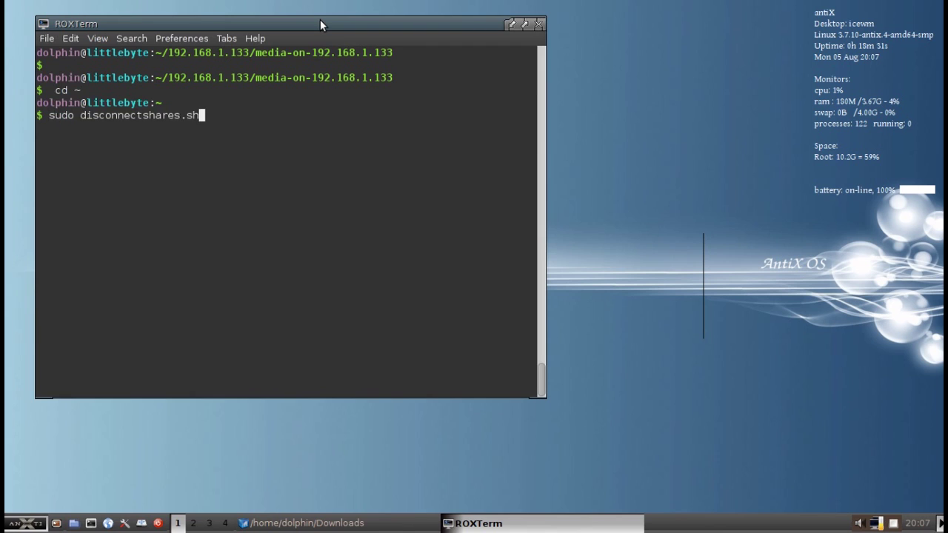
{"action": "key", "text": "Return"}
{"action": "key", "text": "space"}
{"action": "key", "text": "Return"}
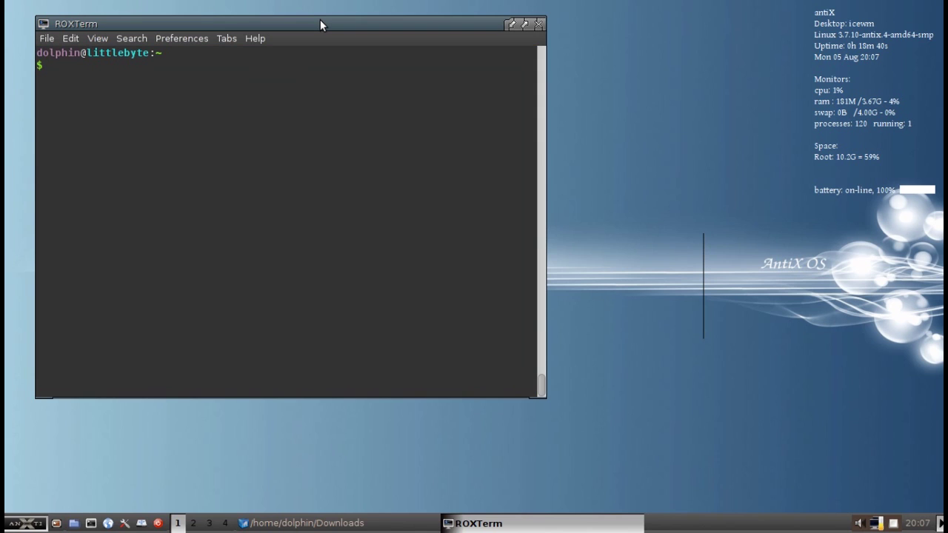
{"action": "type", "text": "exit"}
{"action": "key", "text": "Return"}
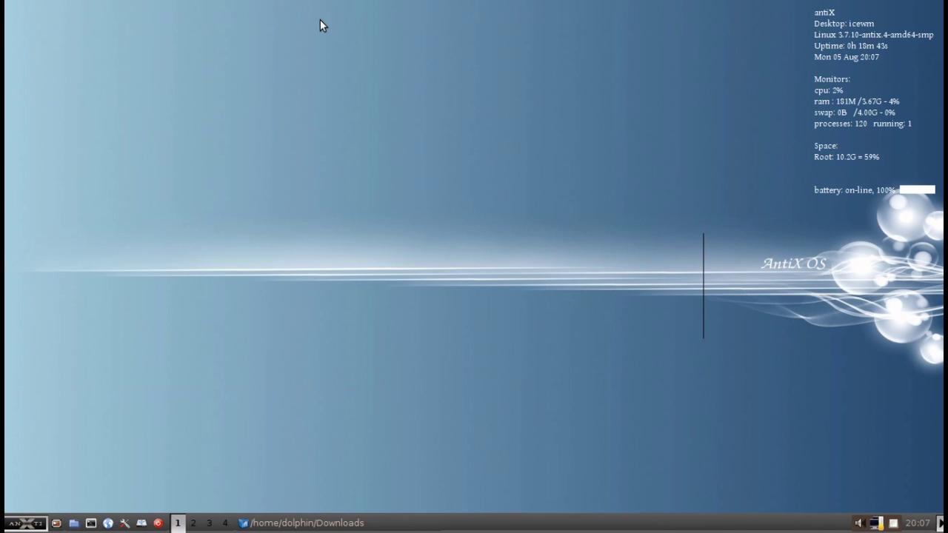